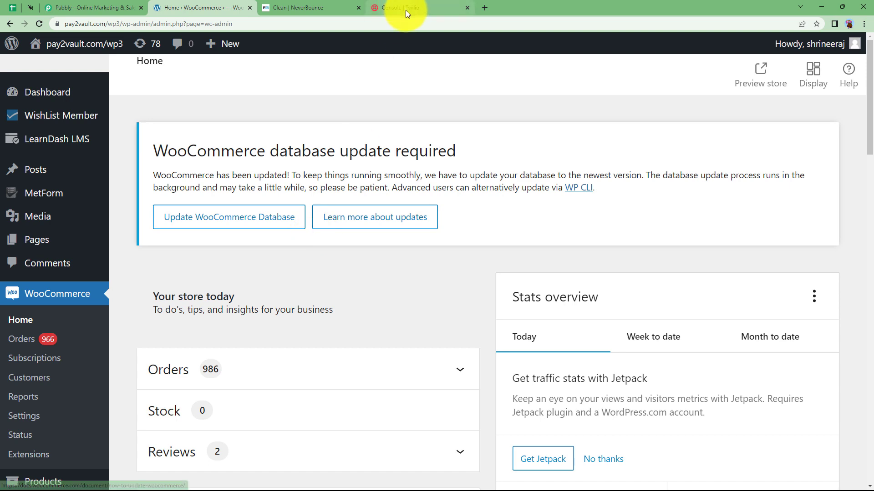
- Glance over the Twilio console, then bring up the Pabbly home page
{"action": "left_click", "coordinate": [406, 10]}
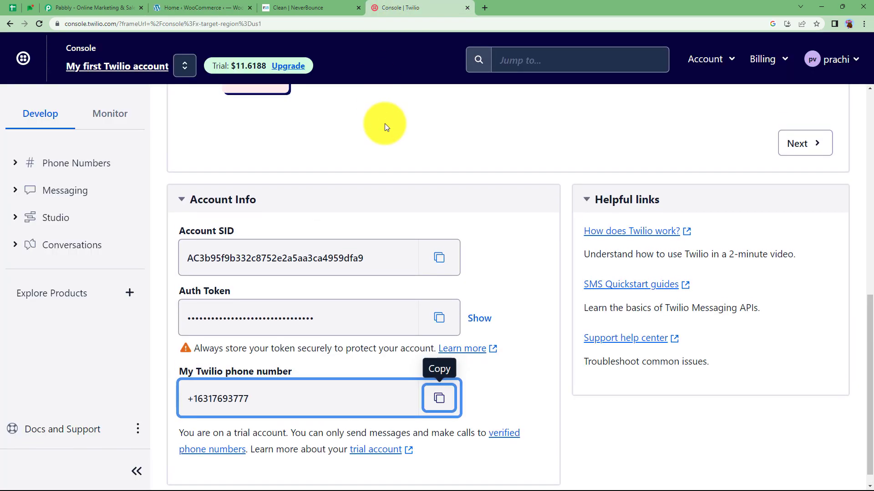
{"action": "scroll", "coordinate": [386, 137], "scroll_direction": "up", "scroll_amount": 10}
{"action": "left_click", "coordinate": [110, 5]}
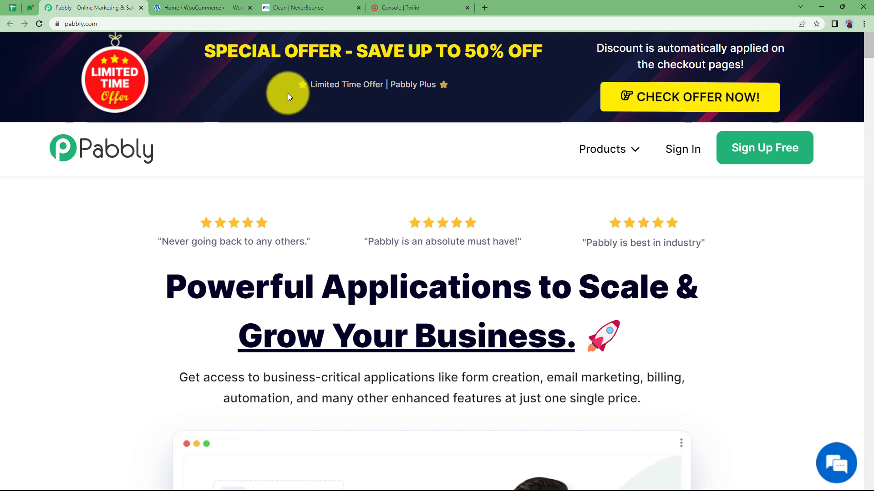
- Sign in to Pabbly and open Pabbly Connect from the apps list
{"action": "left_click", "coordinate": [685, 150]}
{"action": "scroll", "coordinate": [264, 268], "scroll_direction": "down", "scroll_amount": 4}
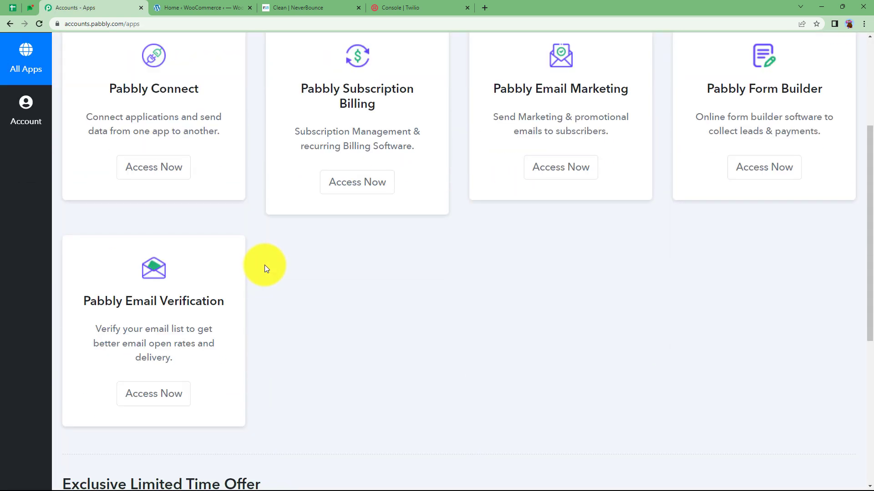
{"action": "scroll", "coordinate": [267, 268], "scroll_direction": "up", "scroll_amount": 1}
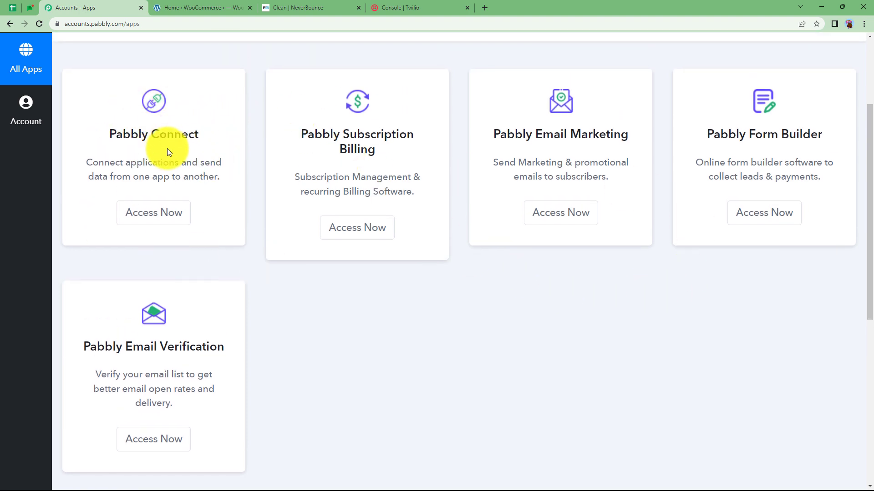
{"action": "left_click", "coordinate": [165, 217]}
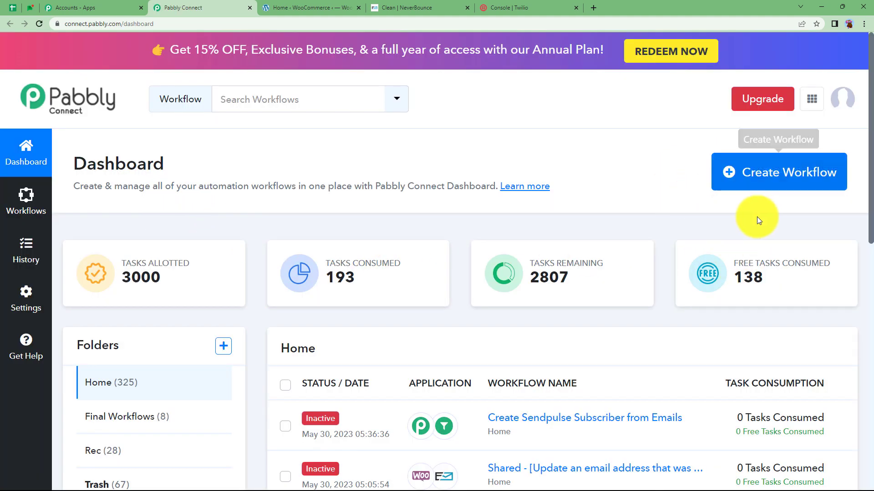
- Create a workflow named 'Send Notification SMS to customer to update Invalid Email'
{"action": "left_click", "coordinate": [751, 177]}
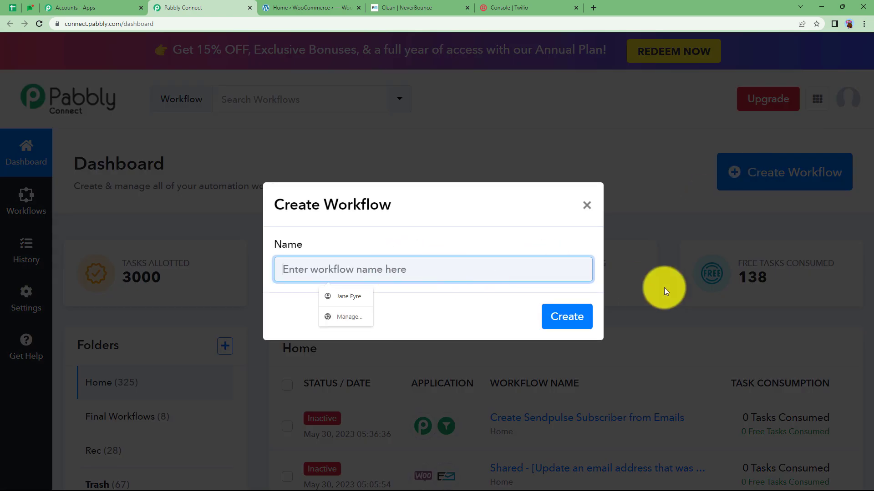
{"action": "type", "text": "Send Notificatio"}
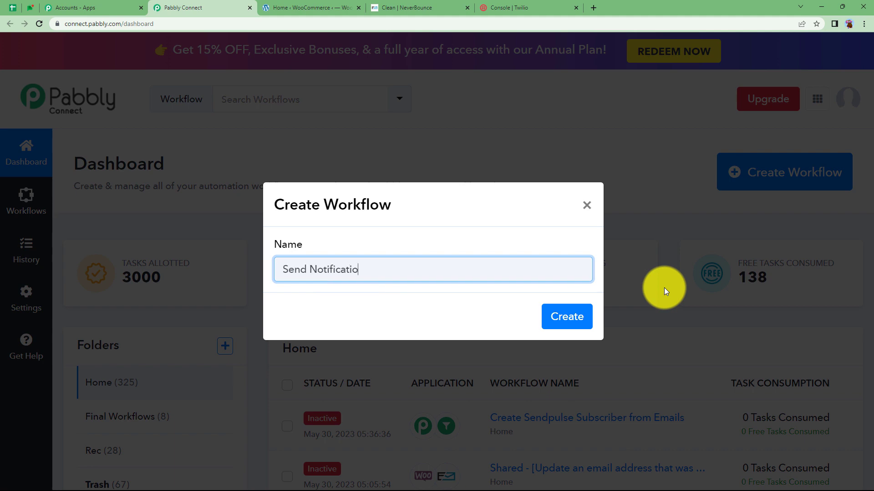
{"action": "type", "text": "n SMS to customer to update Invalid Email"}
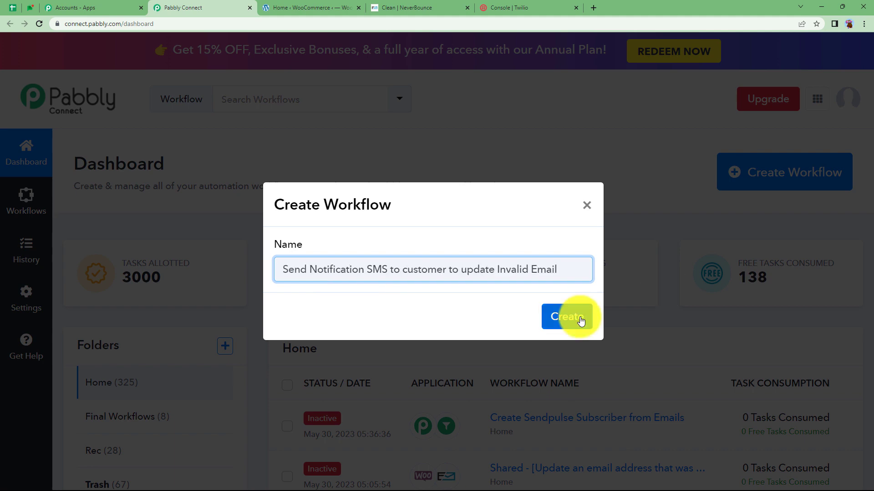
{"action": "left_click", "coordinate": [575, 317]}
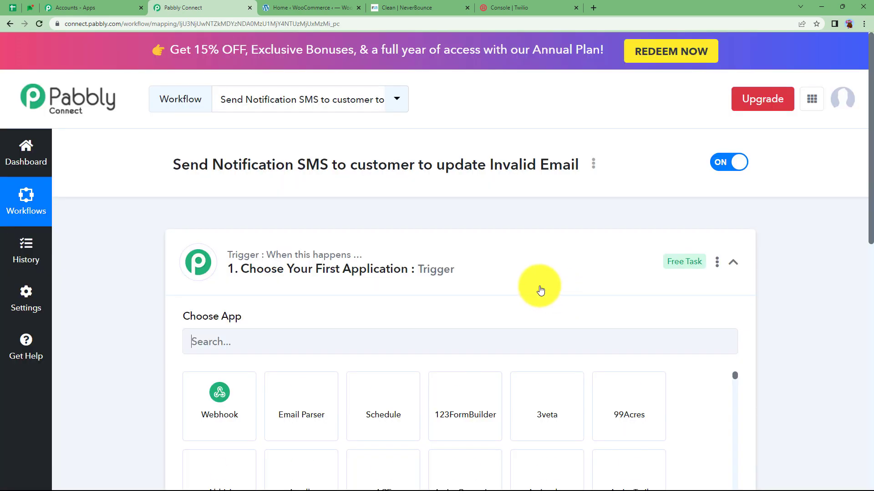
{"action": "left_click", "coordinate": [517, 269]}
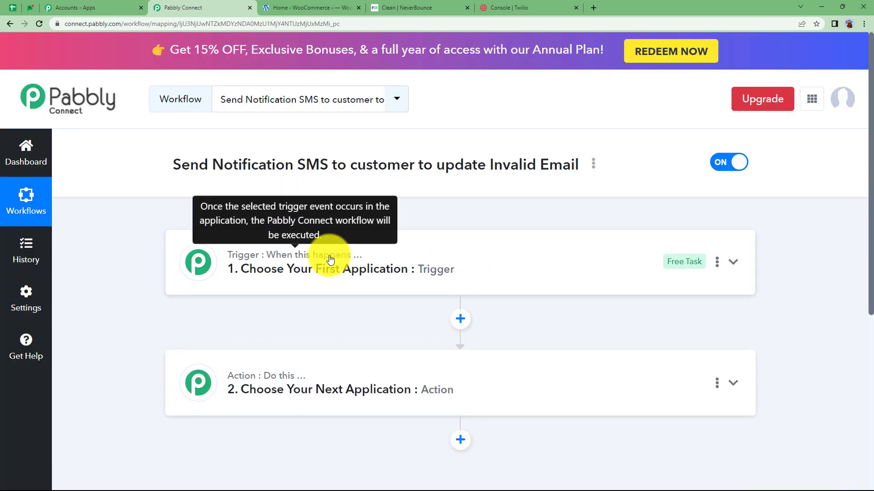
- Scroll through the empty two-step workflow outline, then return to the WooCommerce admin home
{"action": "scroll", "coordinate": [327, 251], "scroll_direction": "down", "scroll_amount": 2}
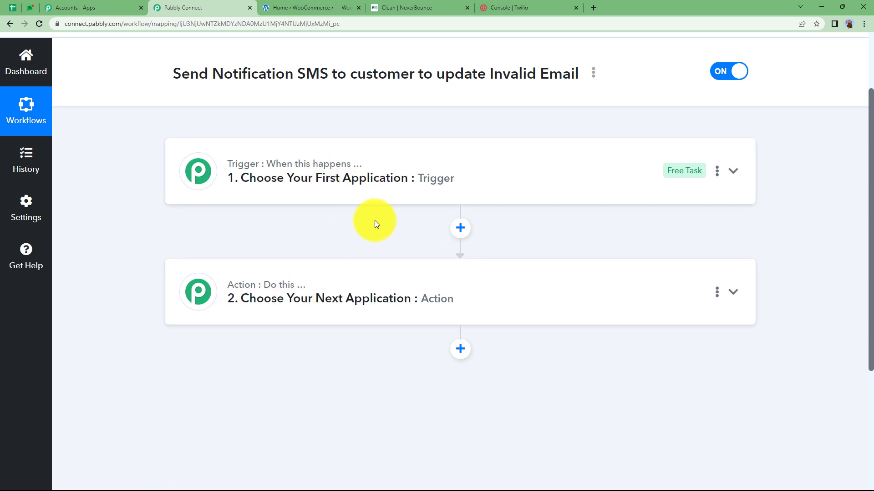
{"action": "left_click", "coordinate": [322, 5]}
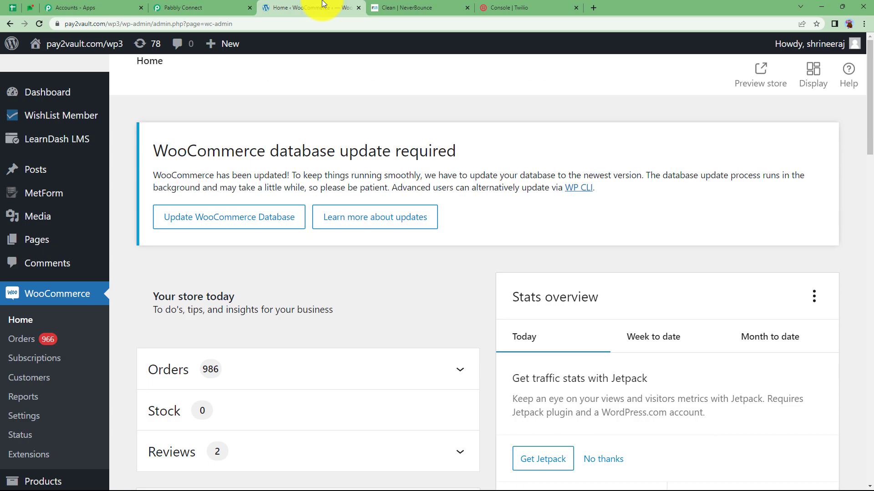
- Check NeverBounce's Clean page (948 credits) and the Twilio console, then return to the workflow
{"action": "left_click", "coordinate": [400, 6]}
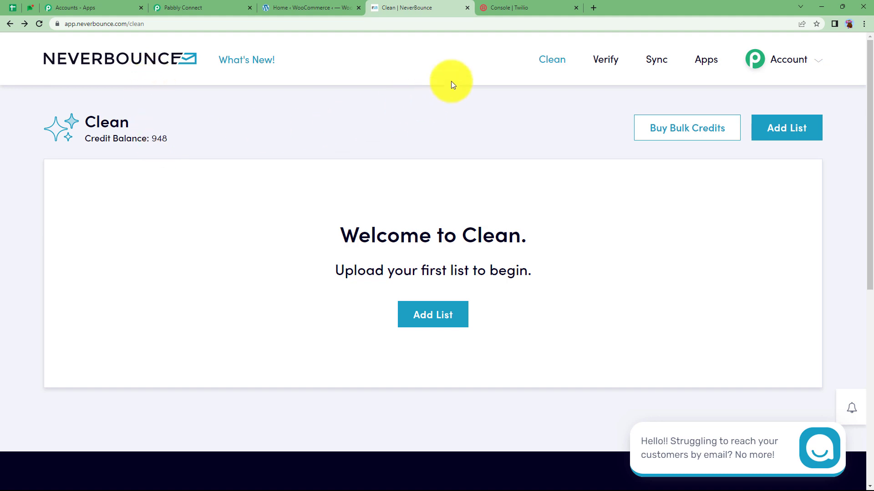
{"action": "left_click", "coordinate": [506, 10]}
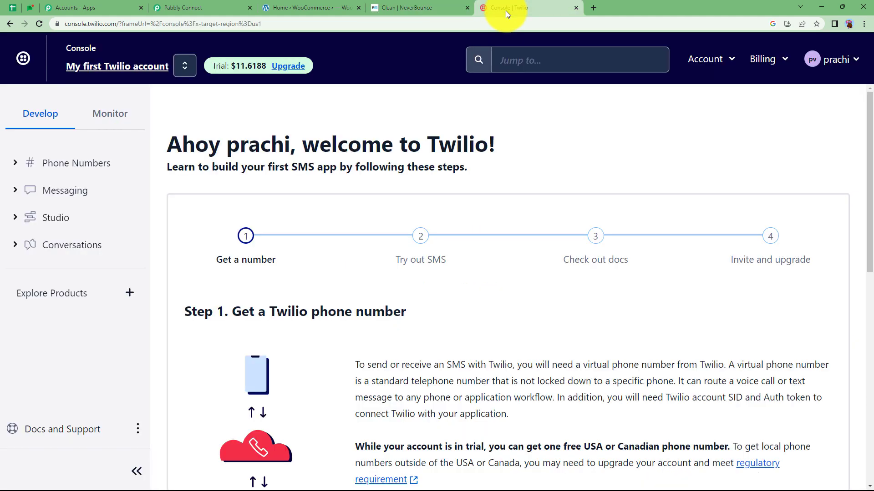
{"action": "left_click", "coordinate": [180, 8]}
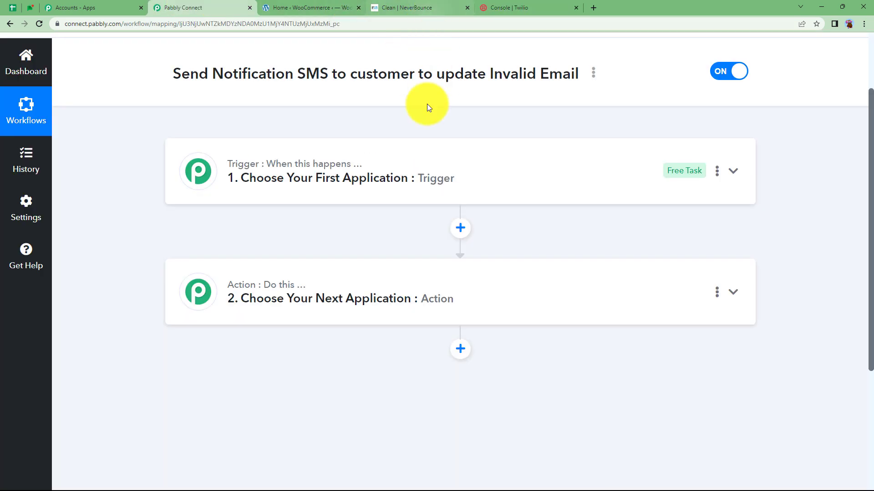
- Search 'woo' in the trigger's app list and choose WooCommerce as the trigger app
{"action": "scroll", "coordinate": [378, 229], "scroll_direction": "up", "scroll_amount": 2}
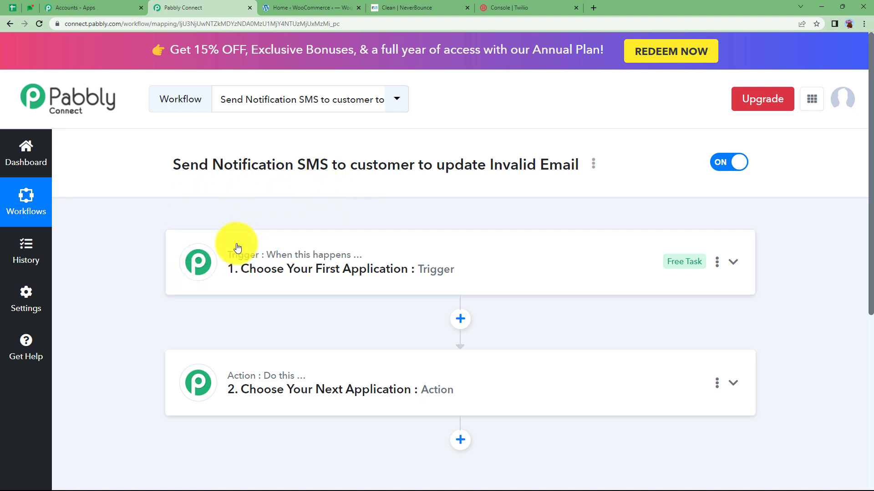
{"action": "scroll", "coordinate": [237, 246], "scroll_direction": "down", "scroll_amount": 1}
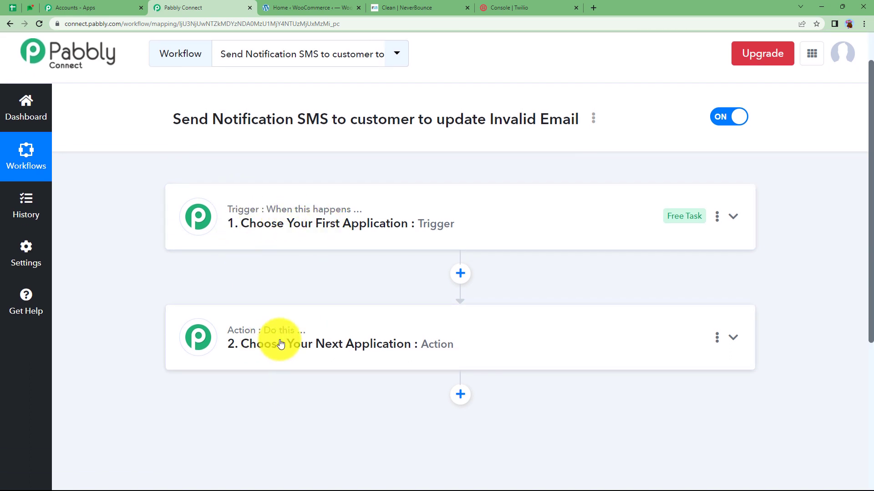
{"action": "left_click", "coordinate": [284, 245]}
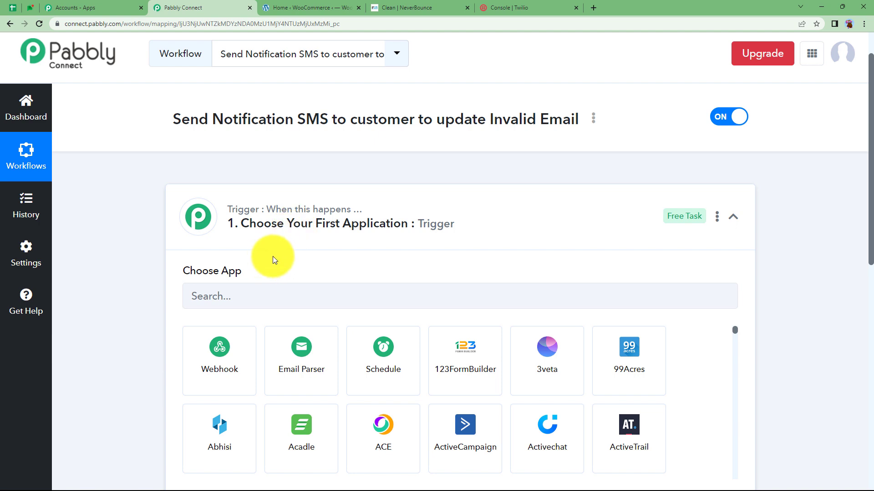
{"action": "left_click", "coordinate": [283, 225]}
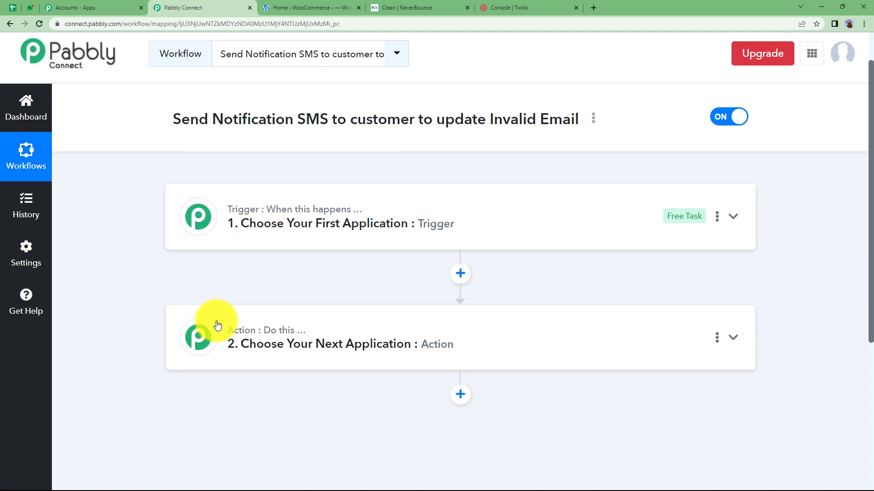
{"action": "left_click", "coordinate": [292, 225]}
{"action": "left_click", "coordinate": [313, 295]}
{"action": "type", "text": "woo"}
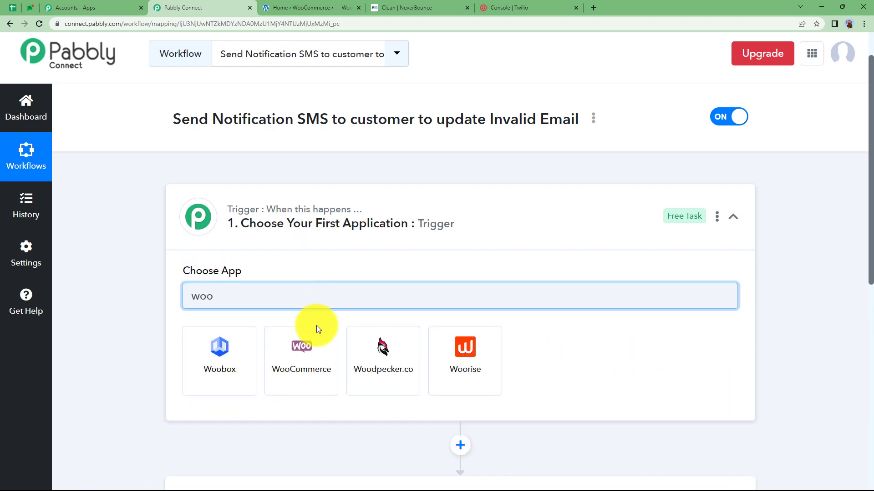
{"action": "left_click", "coordinate": [312, 348]}
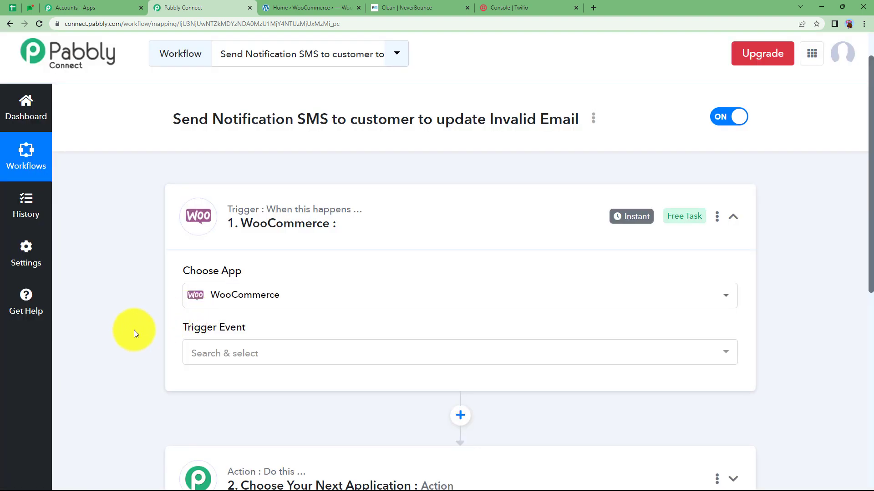
{"action": "scroll", "coordinate": [134, 329], "scroll_direction": "down", "scroll_amount": 2}
- Set the WooCommerce trigger event to New Order Created, generating a webhook URL
{"action": "left_click", "coordinate": [219, 263]}
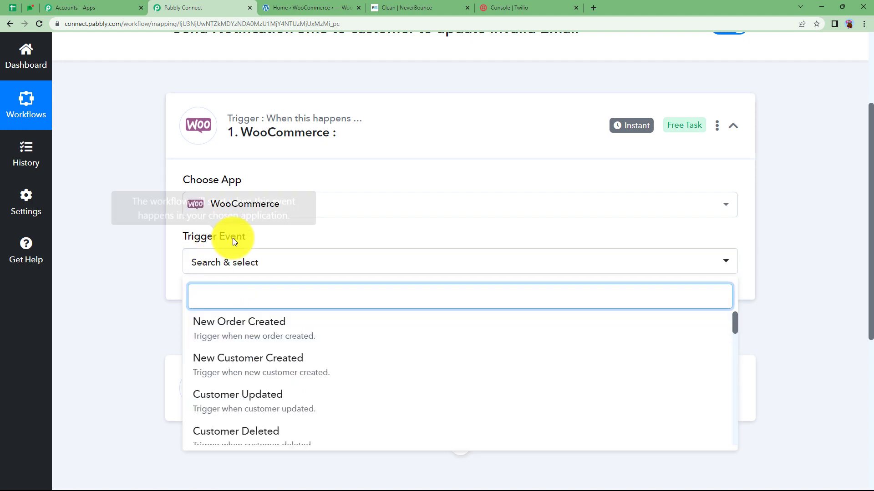
{"action": "left_click", "coordinate": [222, 328]}
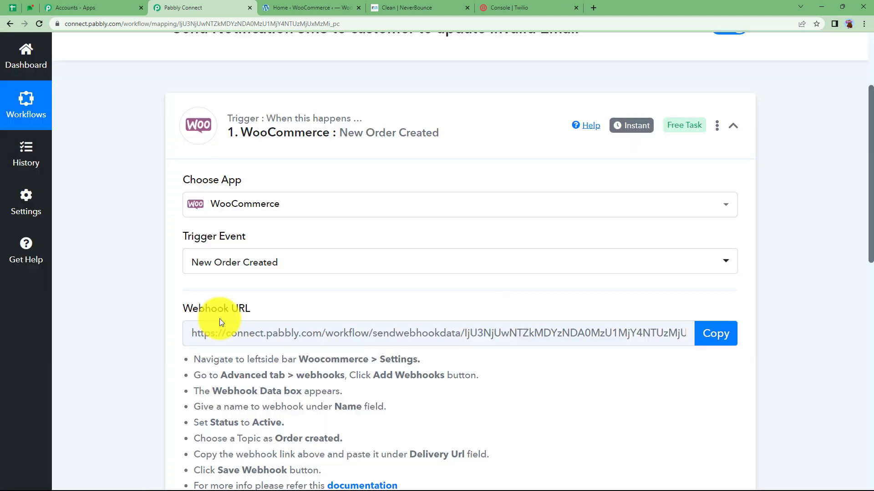
{"action": "scroll", "coordinate": [214, 298], "scroll_direction": "down", "scroll_amount": 2}
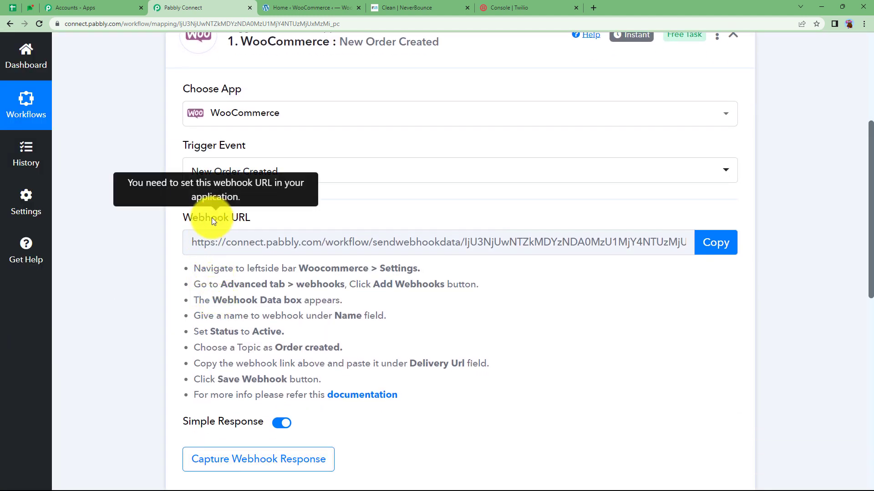
{"action": "mouse_move", "coordinate": [230, 222]}
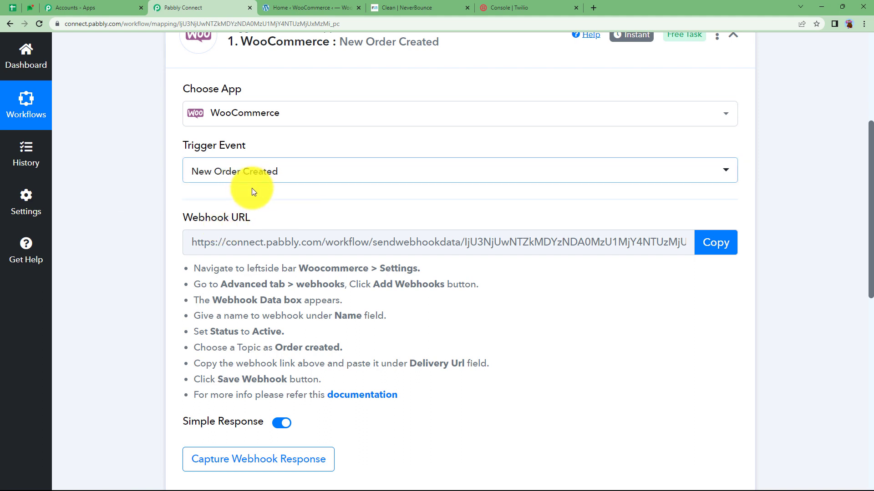
{"action": "scroll", "coordinate": [254, 363], "scroll_direction": "down", "scroll_amount": 2}
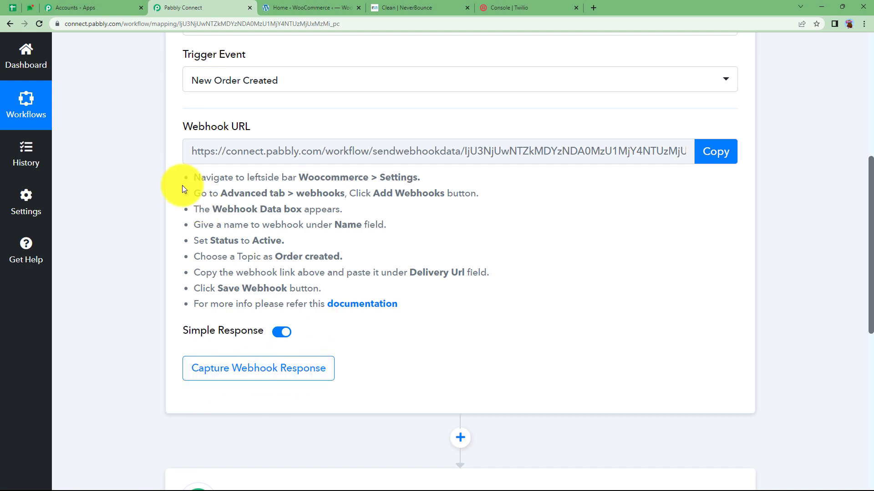
- Read through the webhook setup instructions, then go to the WooCommerce admin
{"action": "left_click_drag", "start_coordinate": [192, 176], "coordinate": [339, 304]}
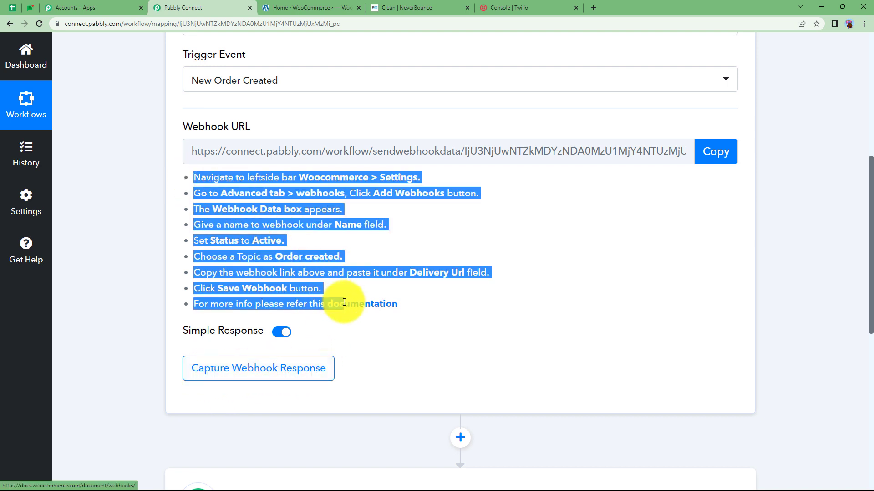
{"action": "left_click", "coordinate": [361, 329]}
{"action": "mouse_move", "coordinate": [221, 126]}
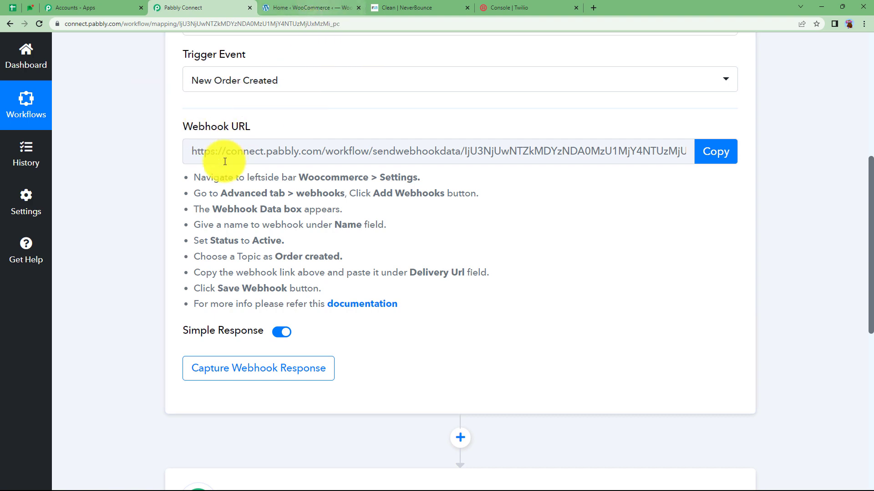
{"action": "left_click", "coordinate": [312, 5]}
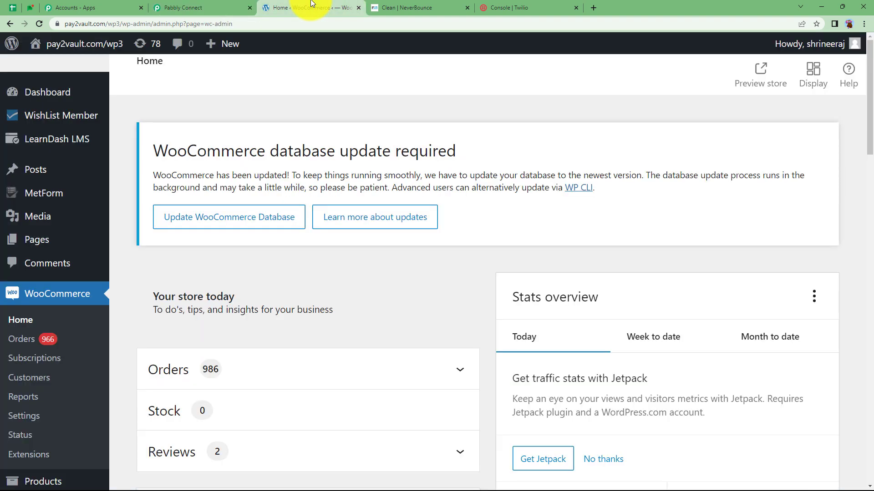
- In WooCommerce Settings > Advanced > Webhooks, open a blank Add webhook form
{"action": "scroll", "coordinate": [55, 346], "scroll_direction": "down", "scroll_amount": 2}
{"action": "left_click", "coordinate": [24, 327]}
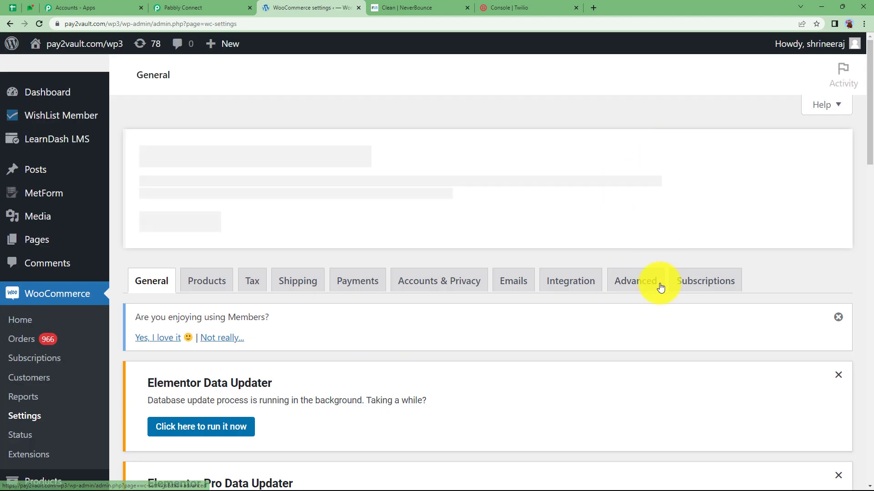
{"action": "left_click", "coordinate": [636, 287]}
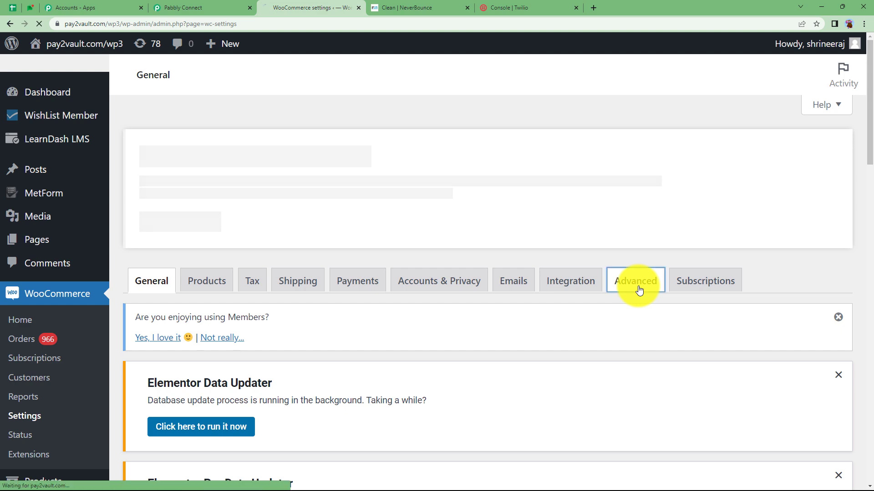
{"action": "scroll", "coordinate": [444, 332], "scroll_direction": "down", "scroll_amount": 6}
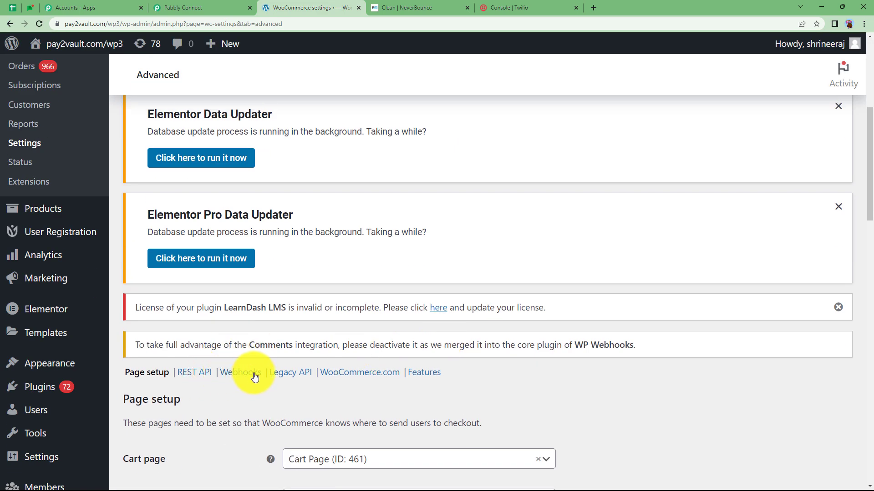
{"action": "left_click", "coordinate": [246, 374]}
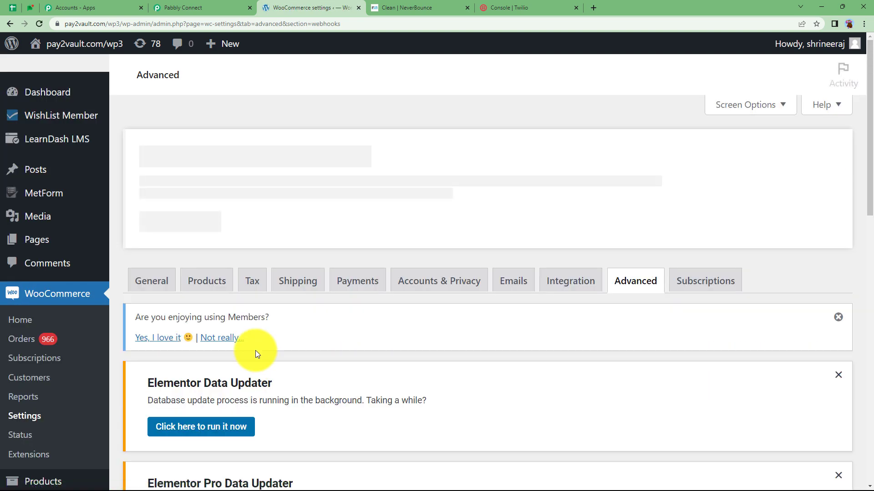
{"action": "scroll", "coordinate": [255, 350], "scroll_direction": "down", "scroll_amount": 6}
{"action": "scroll", "coordinate": [255, 351], "scroll_direction": "down", "scroll_amount": 3}
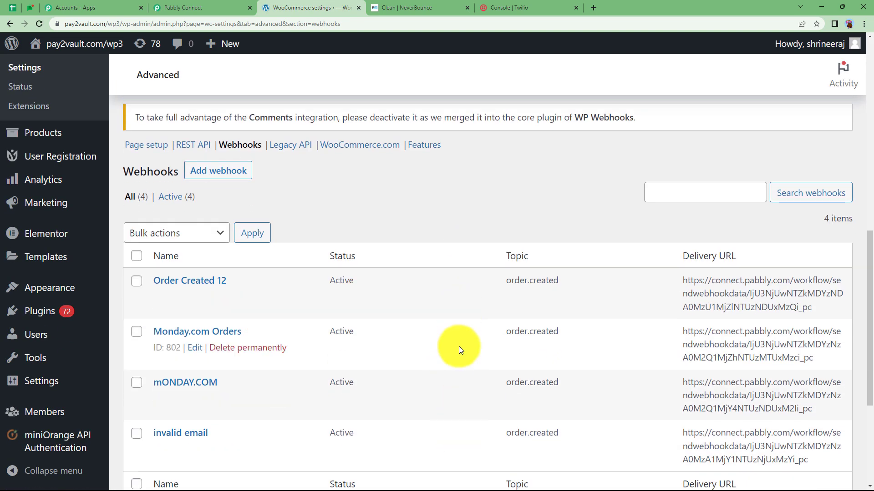
{"action": "scroll", "coordinate": [454, 329], "scroll_direction": "up", "scroll_amount": 2}
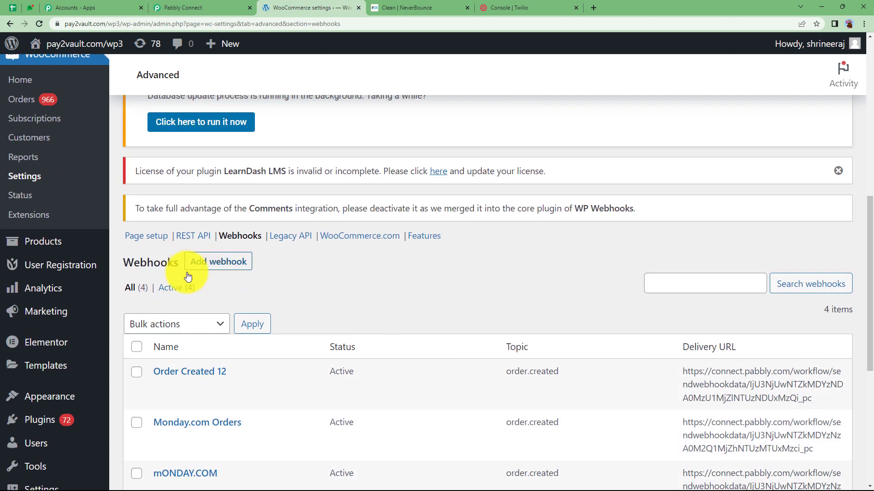
{"action": "left_click", "coordinate": [217, 268]}
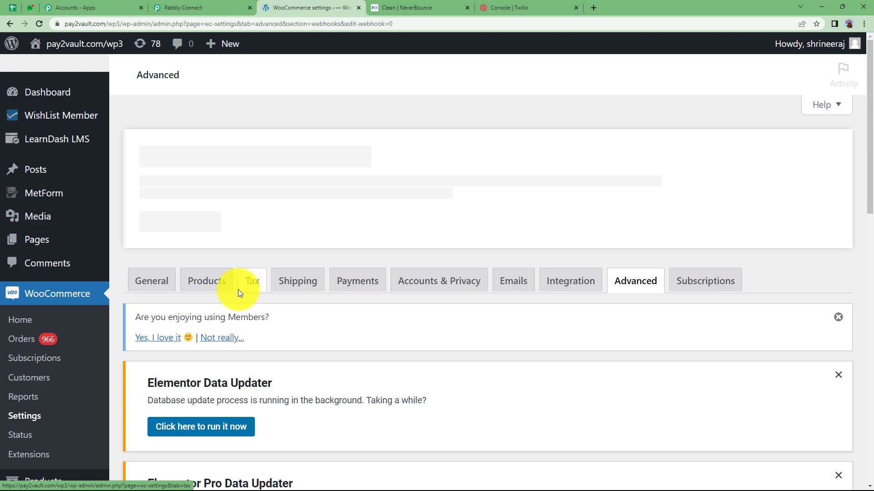
{"action": "scroll", "coordinate": [239, 295], "scroll_direction": "down", "scroll_amount": 8}
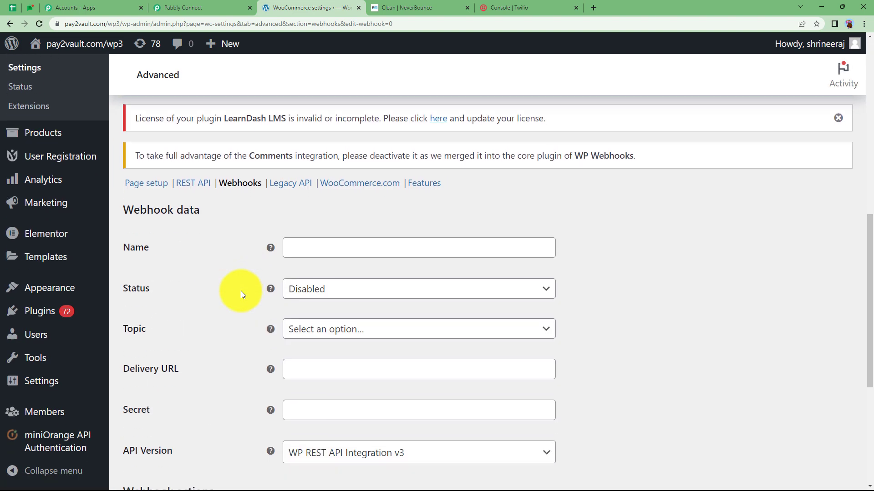
- Name the webhook 'Order Created 11', set status Active and topic Order created
{"action": "left_click", "coordinate": [326, 165]}
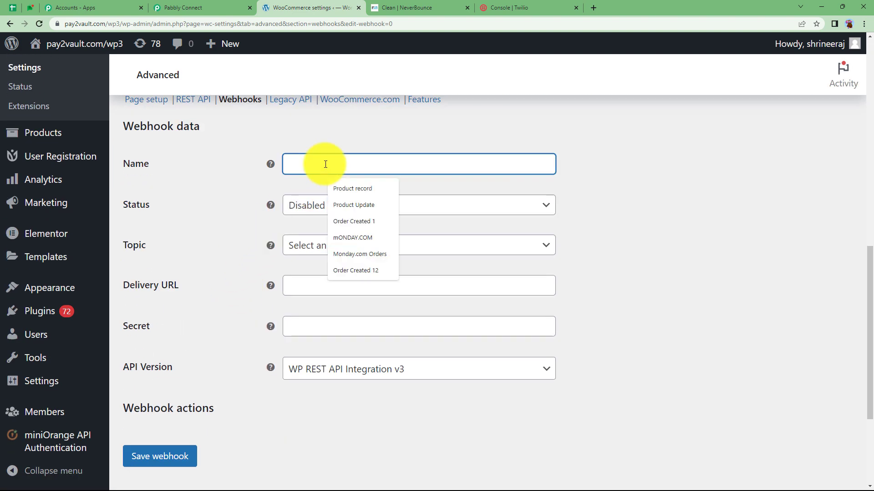
{"action": "type", "text": "Ord"}
{"action": "left_click", "coordinate": [332, 189]}
{"action": "type", "text": "11"}
{"action": "left_click", "coordinate": [325, 205]}
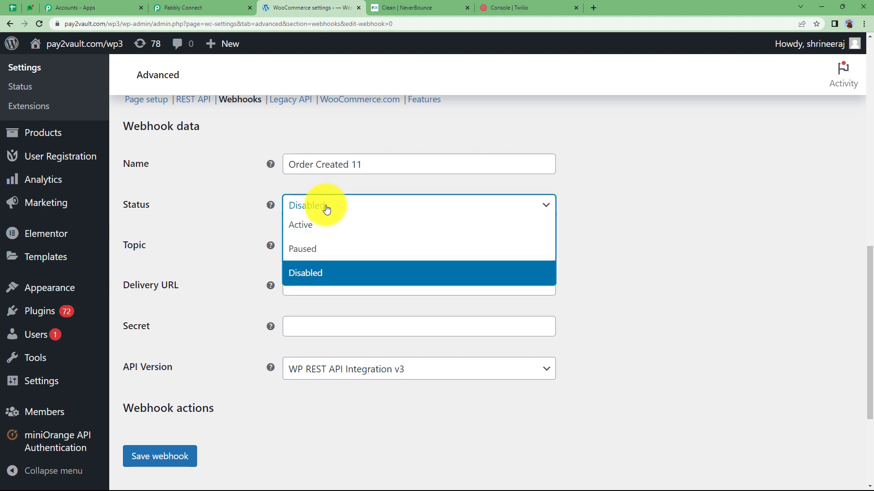
{"action": "left_click", "coordinate": [325, 224]}
{"action": "left_click", "coordinate": [329, 246]}
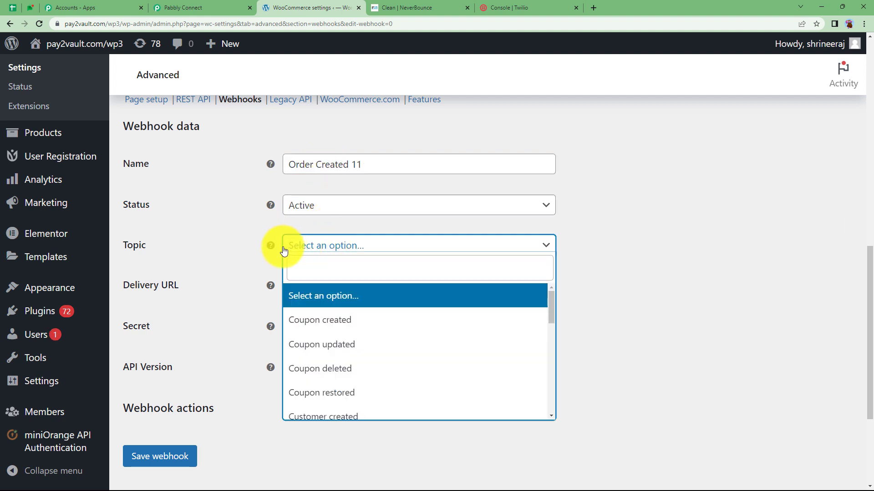
{"action": "scroll", "coordinate": [333, 314], "scroll_direction": "down", "scroll_amount": 3}
{"action": "scroll", "coordinate": [334, 315], "scroll_direction": "down", "scroll_amount": 1}
{"action": "left_click", "coordinate": [327, 304]}
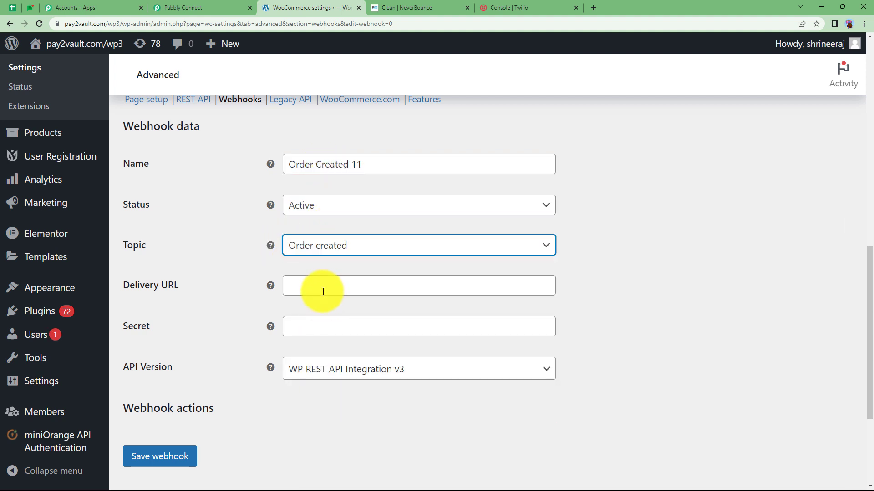
- Copy Pabbly Connect's webhook URL for the webhook's Delivery URL field
{"action": "left_click", "coordinate": [322, 286]}
{"action": "left_click", "coordinate": [176, 7]}
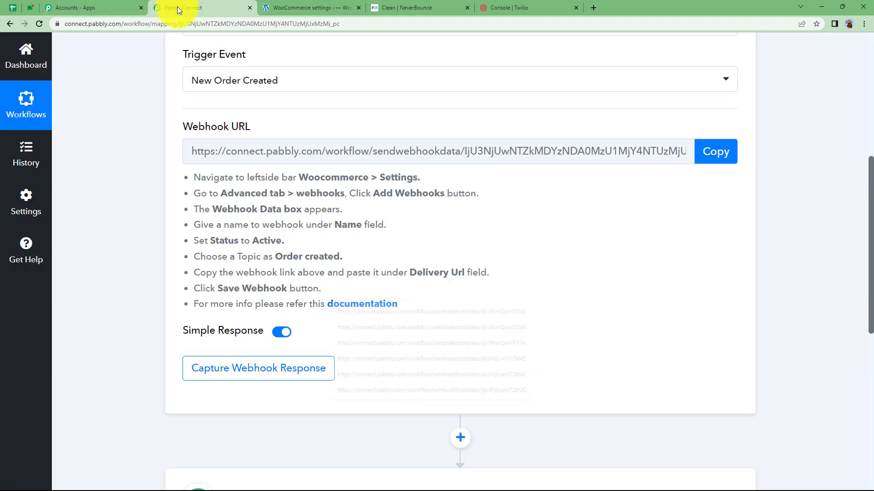
{"action": "left_click", "coordinate": [718, 155]}
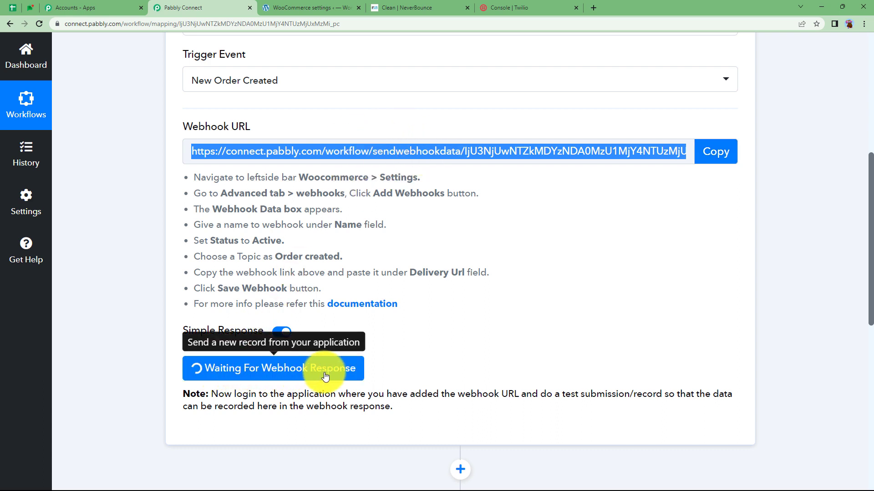
- Paste Pabbly's URL into Delivery URL and save the Order Created 11 webhook
{"action": "left_click", "coordinate": [310, 8]}
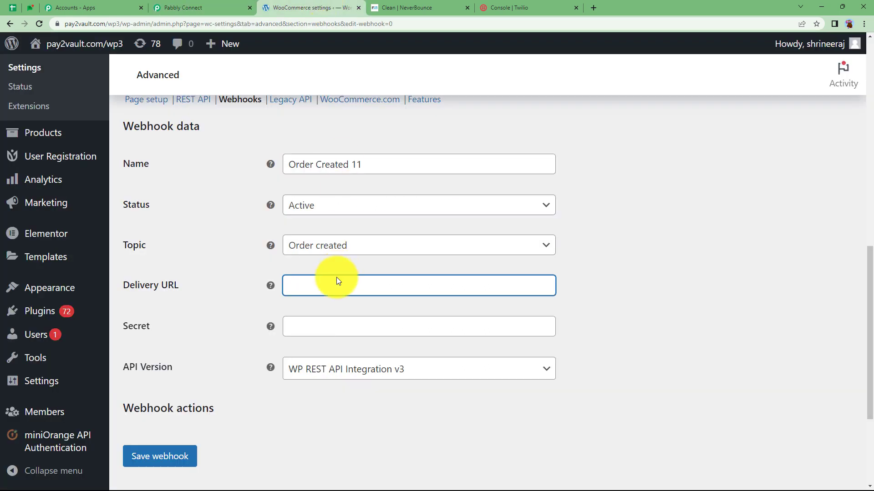
{"action": "key", "text": "ctrl+v"}
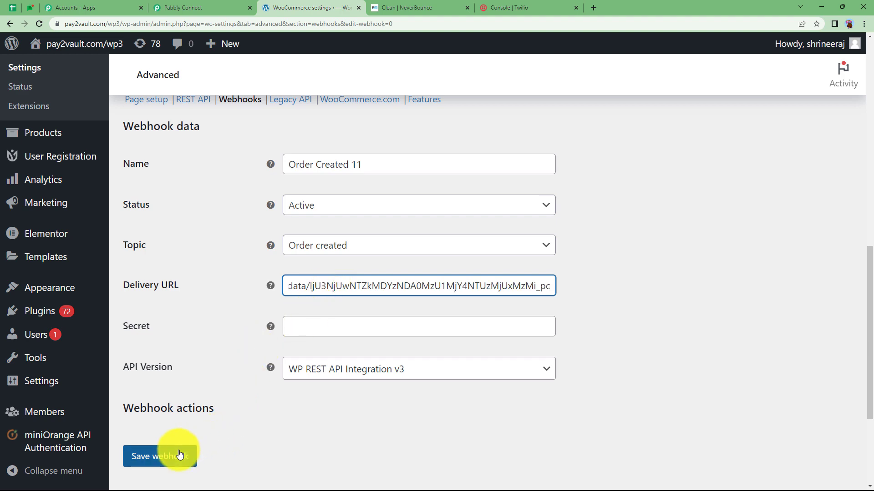
{"action": "left_click", "coordinate": [167, 460]}
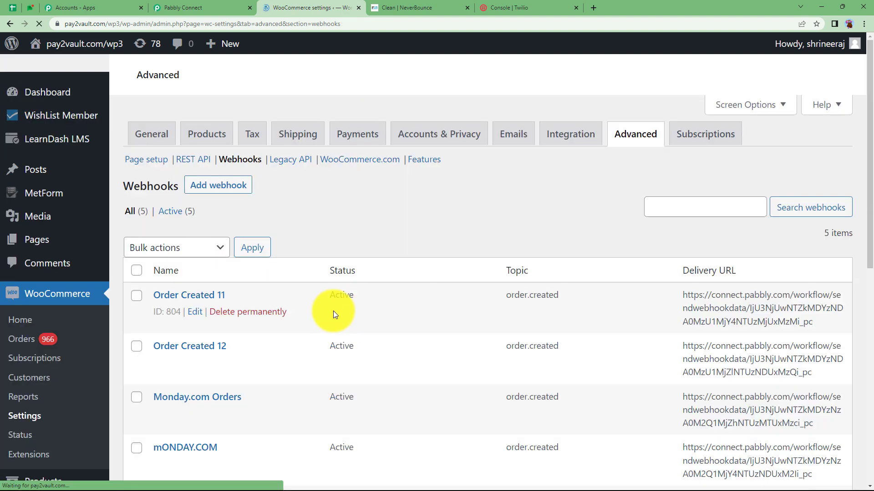
{"action": "scroll", "coordinate": [329, 311], "scroll_direction": "down", "scroll_amount": 2}
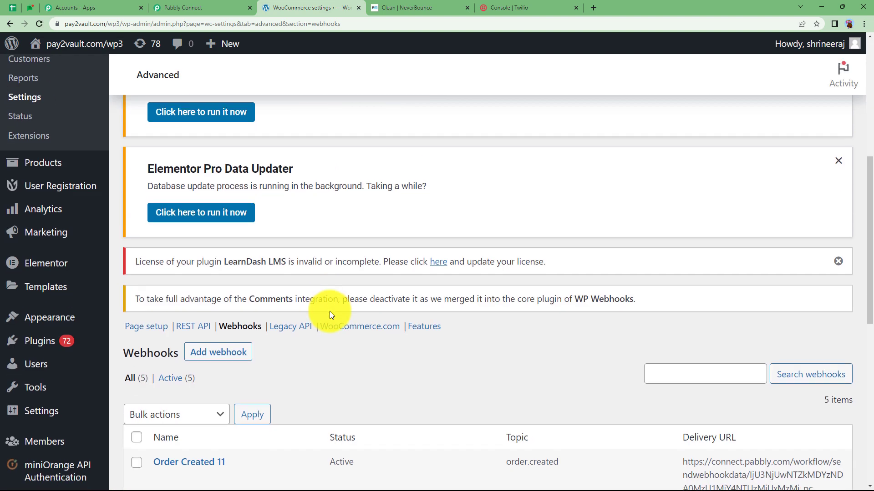
{"action": "scroll", "coordinate": [484, 418], "scroll_direction": "down", "scroll_amount": 2}
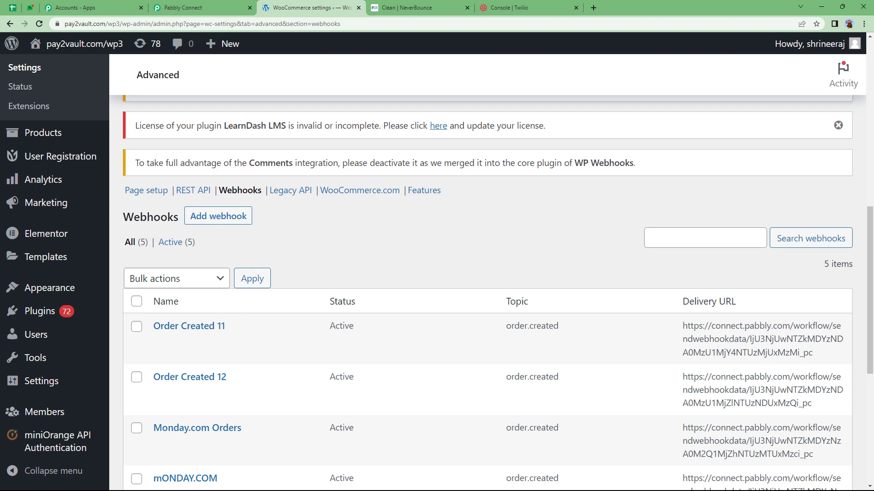
{"action": "left_click", "coordinate": [220, 7]}
- Re-capture the trigger's webhook response, replacing the Webhook Id 804 test, then return to WooCommerce
{"action": "scroll", "coordinate": [241, 376], "scroll_direction": "down", "scroll_amount": 2}
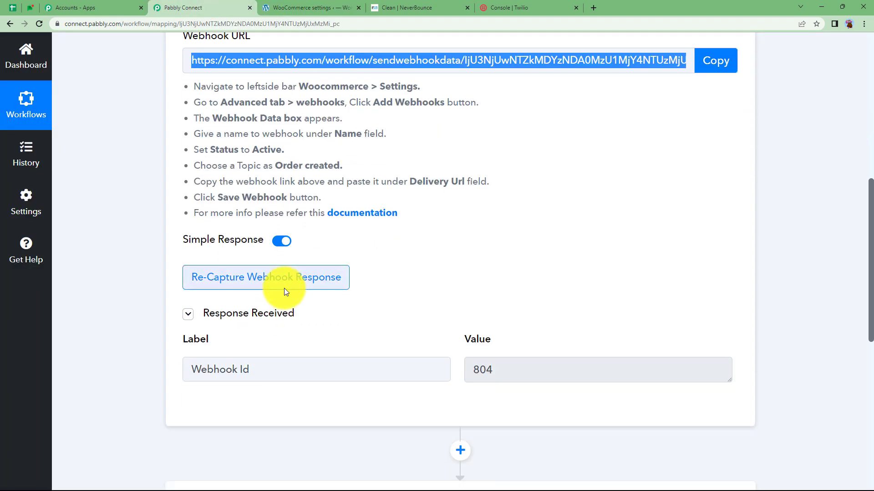
{"action": "left_click_drag", "start_coordinate": [262, 367], "coordinate": [156, 371]}
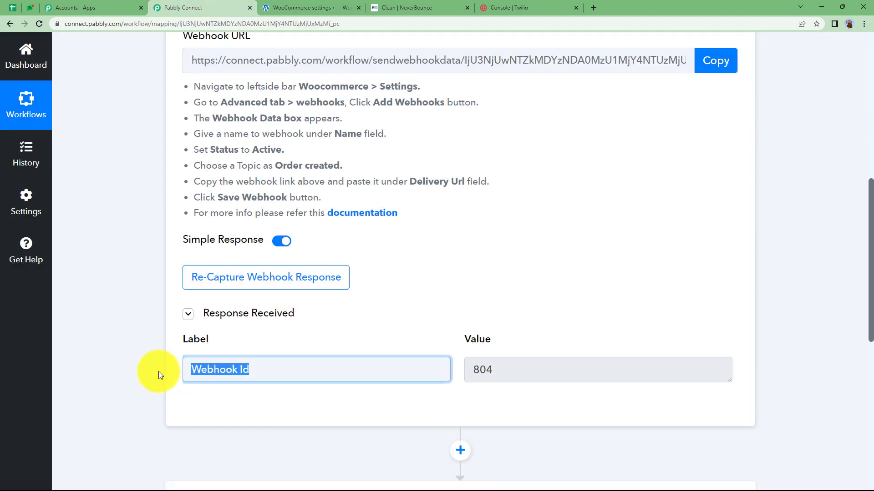
{"action": "left_click_drag", "start_coordinate": [494, 369], "coordinate": [433, 368]}
{"action": "left_click", "coordinate": [421, 319]}
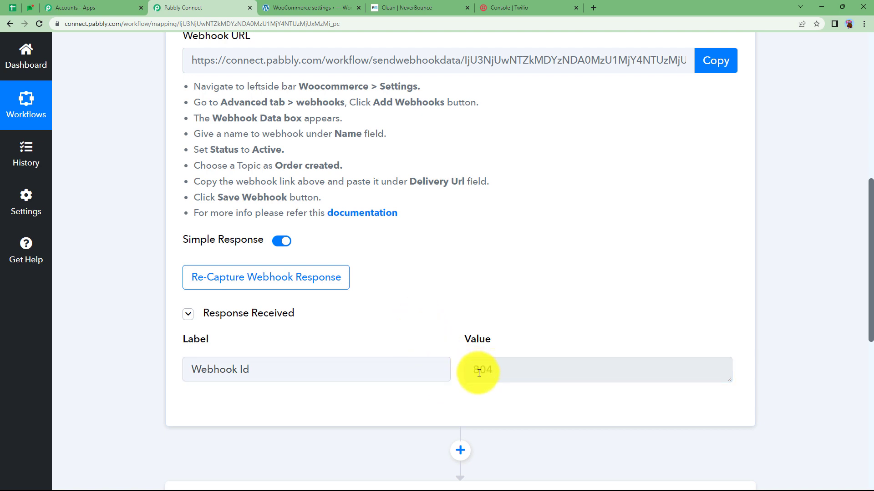
{"action": "left_click", "coordinate": [306, 287]}
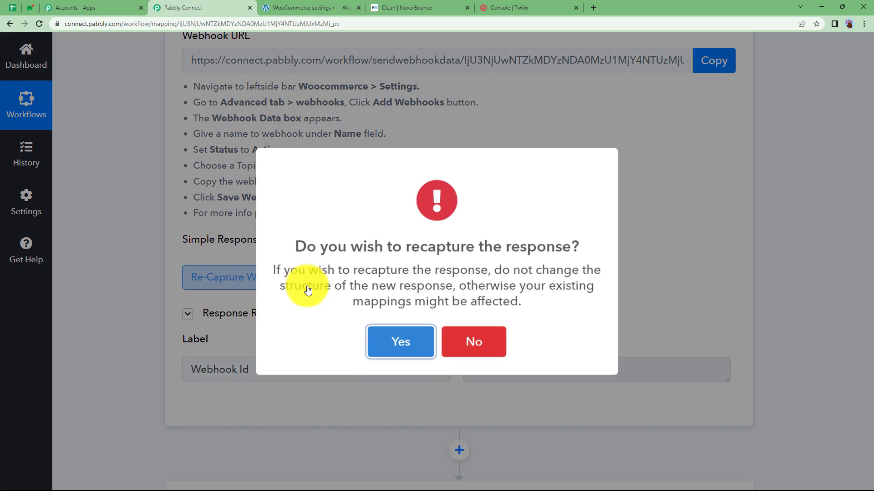
{"action": "left_click", "coordinate": [391, 343]}
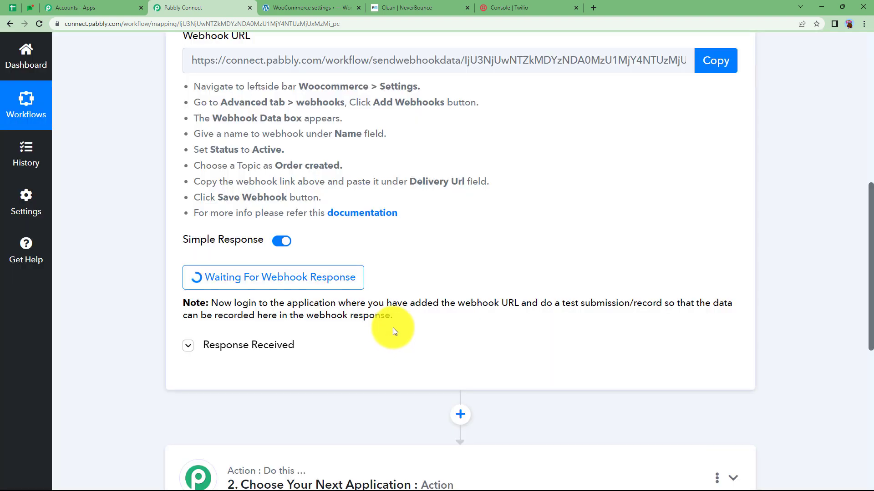
{"action": "left_click", "coordinate": [310, 7]}
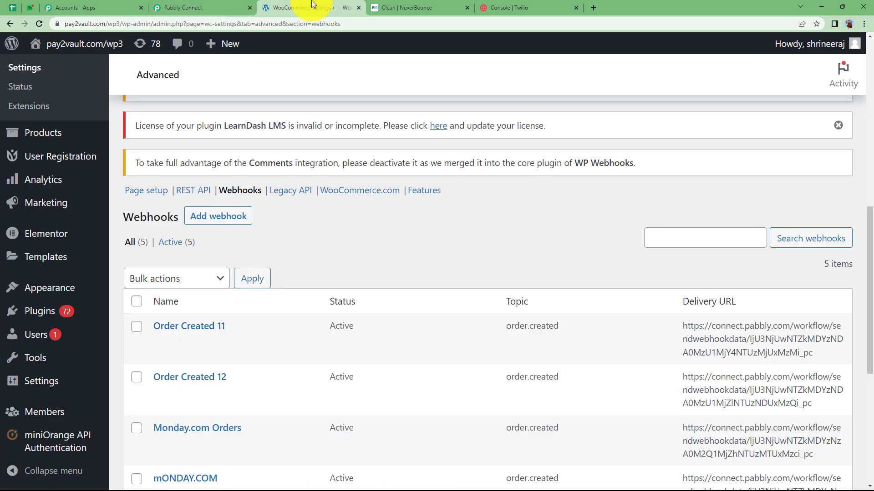
- Find the Watch in the product list, add it to the cart and proceed to checkout
{"action": "scroll", "coordinate": [21, 296], "scroll_direction": "up", "scroll_amount": 3}
{"action": "mouse_move", "coordinate": [27, 289]}
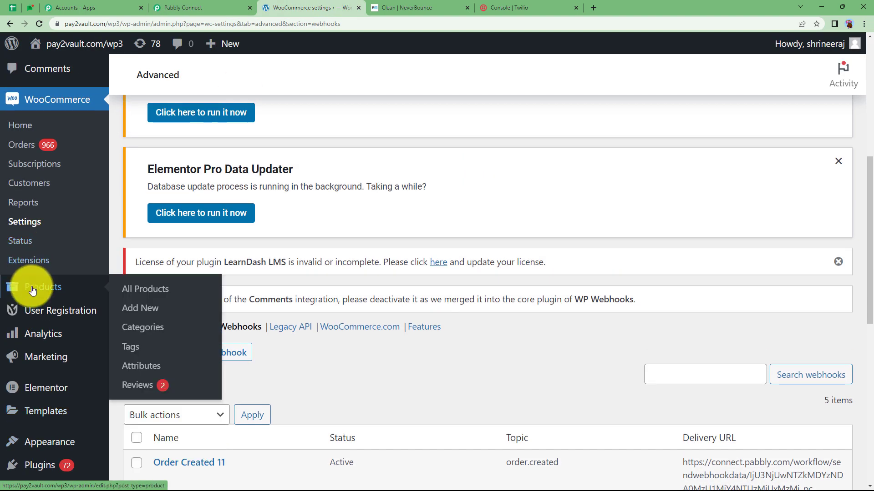
{"action": "left_click", "coordinate": [155, 289]}
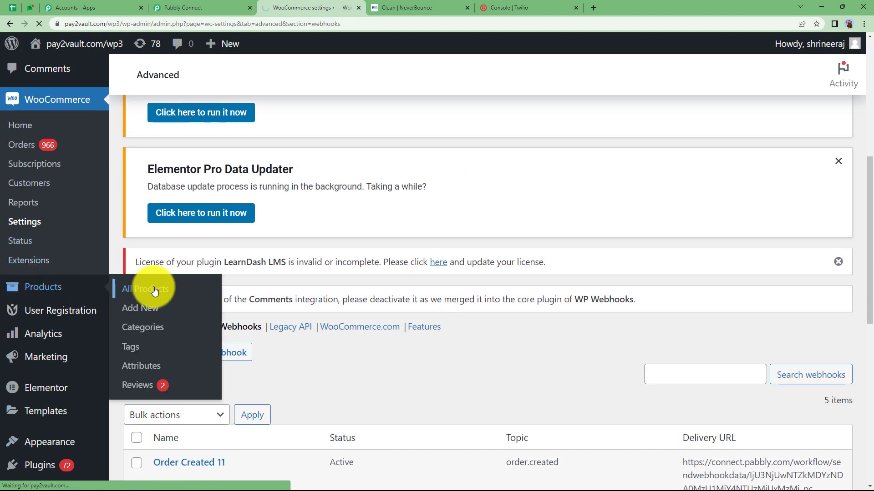
{"action": "scroll", "coordinate": [228, 300], "scroll_direction": "down", "scroll_amount": 8}
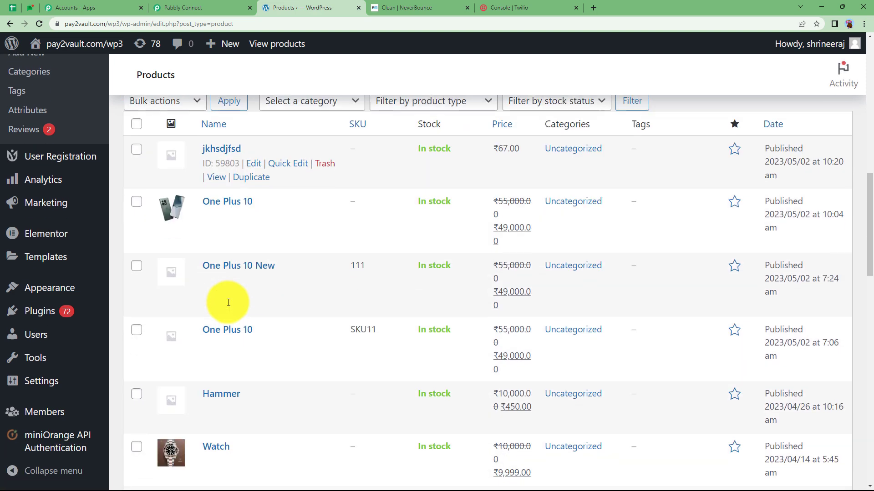
{"action": "scroll", "coordinate": [228, 302], "scroll_direction": "down", "scroll_amount": 1}
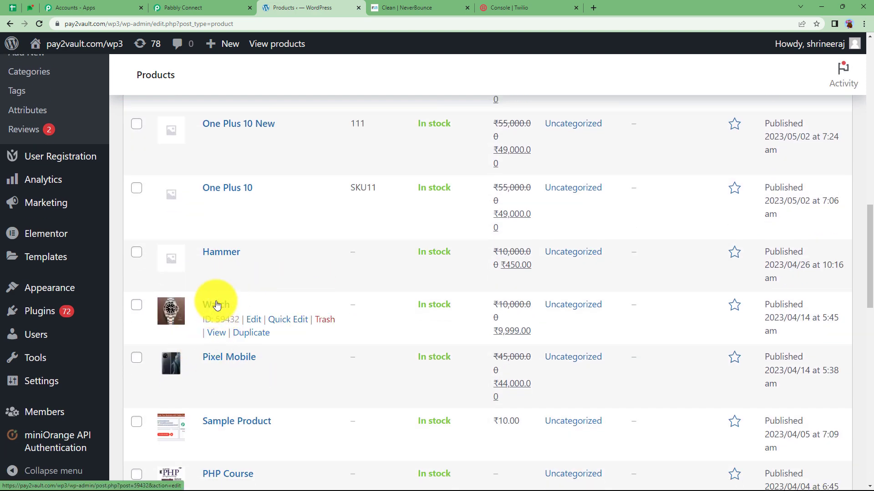
{"action": "left_click", "coordinate": [218, 333]}
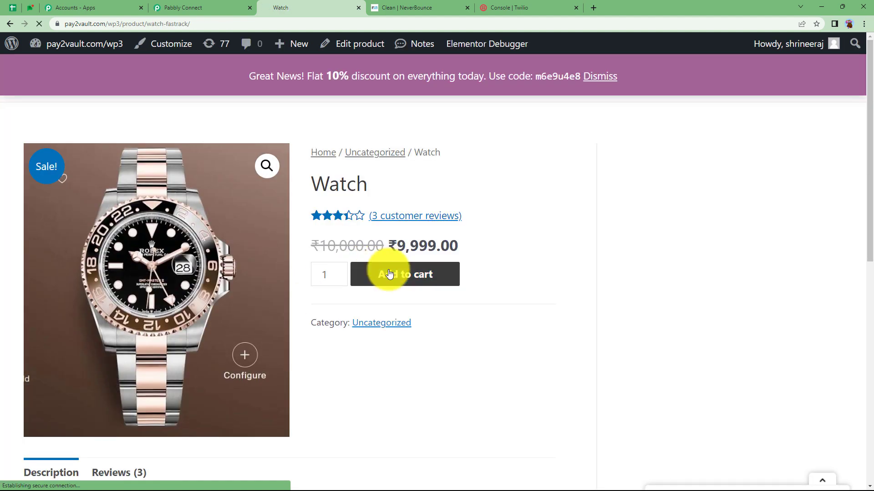
{"action": "left_click", "coordinate": [389, 274]}
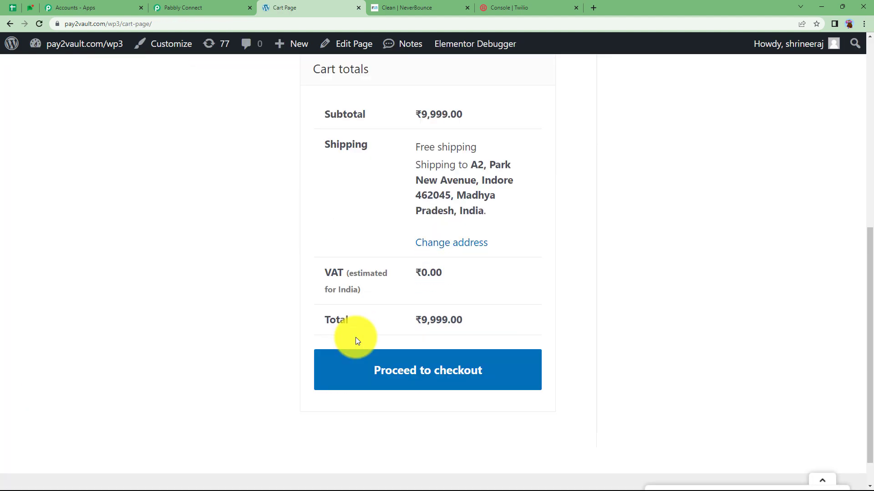
{"action": "left_click", "coordinate": [364, 359]}
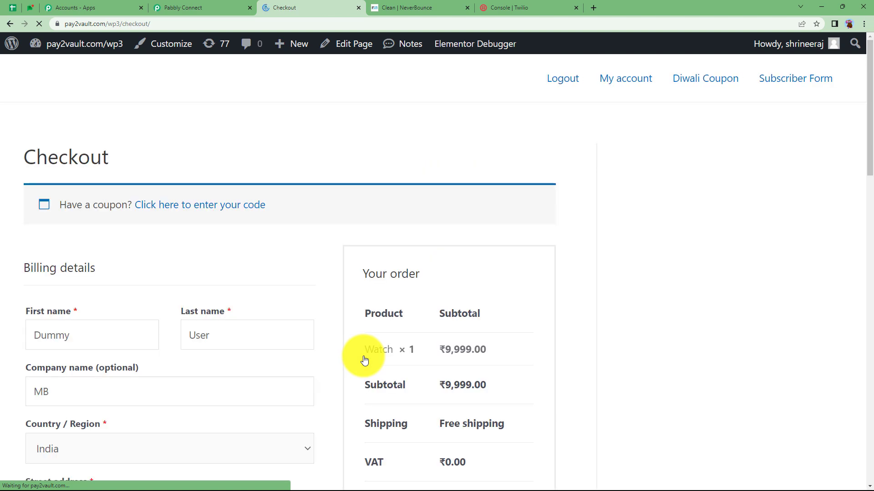
- Keep the prefilled billing details and place the ₹9,999.00 cash-on-delivery order
{"action": "scroll", "coordinate": [281, 355], "scroll_direction": "down", "scroll_amount": 3}
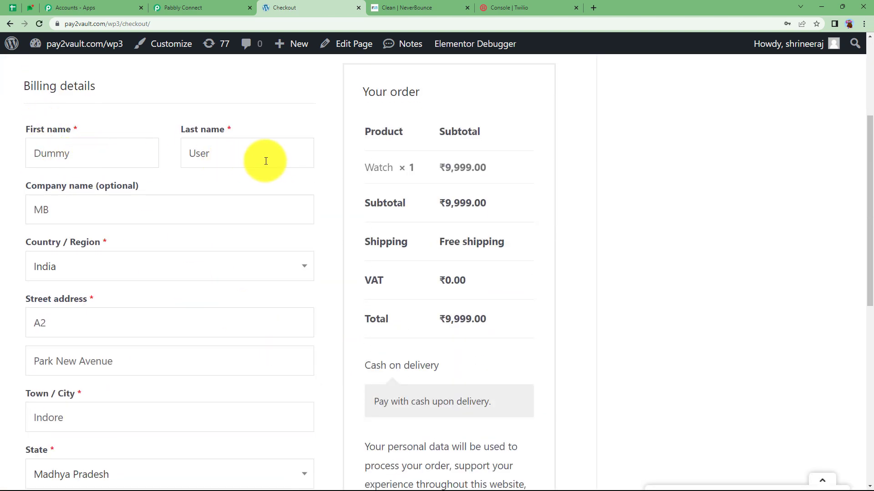
{"action": "scroll", "coordinate": [102, 212], "scroll_direction": "down", "scroll_amount": 2}
{"action": "scroll", "coordinate": [102, 211], "scroll_direction": "down", "scroll_amount": 8}
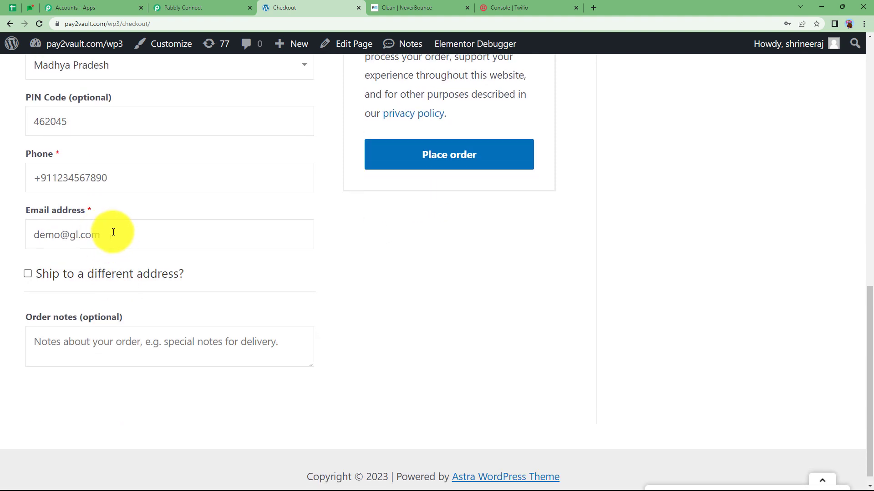
{"action": "left_click_drag", "start_coordinate": [111, 234], "coordinate": [18, 236]}
{"action": "key", "text": "Right"}
{"action": "left_click", "coordinate": [354, 278]}
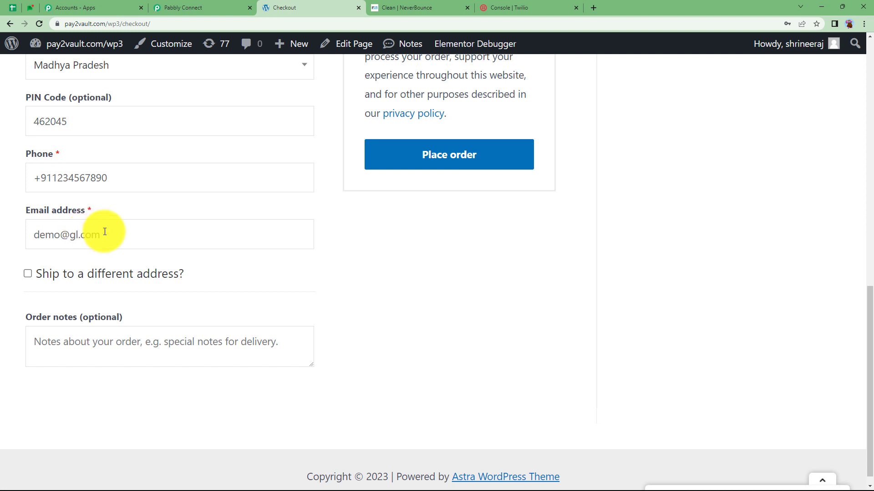
{"action": "left_click", "coordinate": [432, 150]}
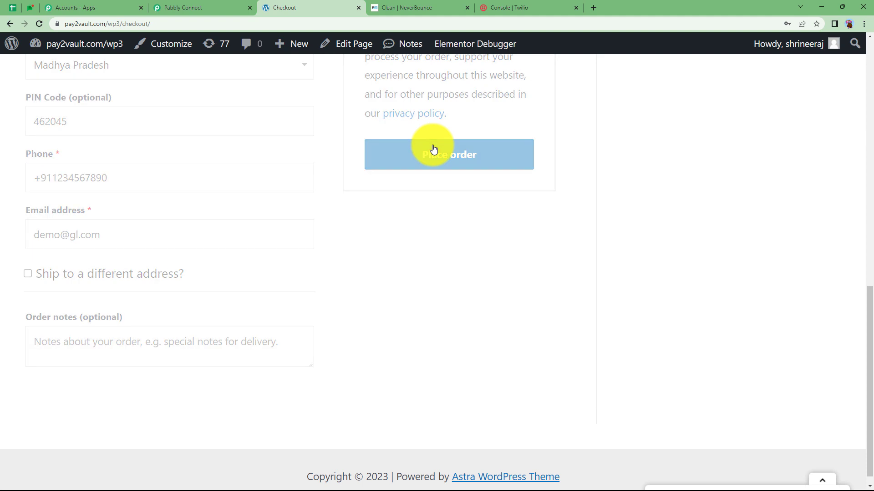
{"action": "scroll", "coordinate": [296, 200], "scroll_direction": "down", "scroll_amount": 4}
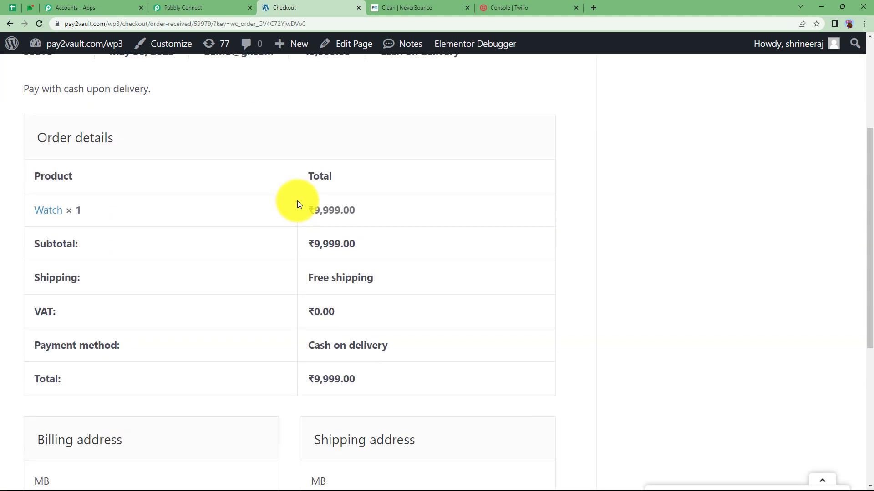
{"action": "scroll", "coordinate": [122, 105], "scroll_direction": "up", "scroll_amount": 5}
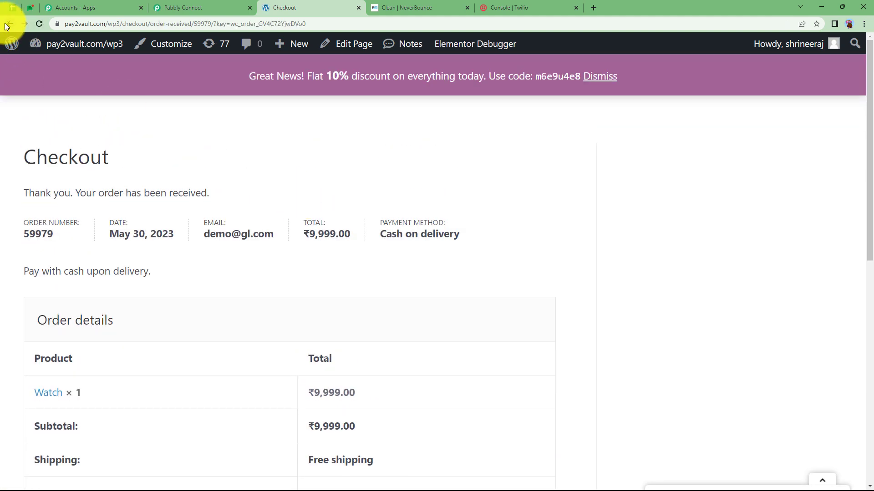
{"action": "left_click", "coordinate": [7, 24]}
- Back in Pabbly Connect, scroll through the trigger's captured order and shipping fields
{"action": "left_click", "coordinate": [200, 8]}
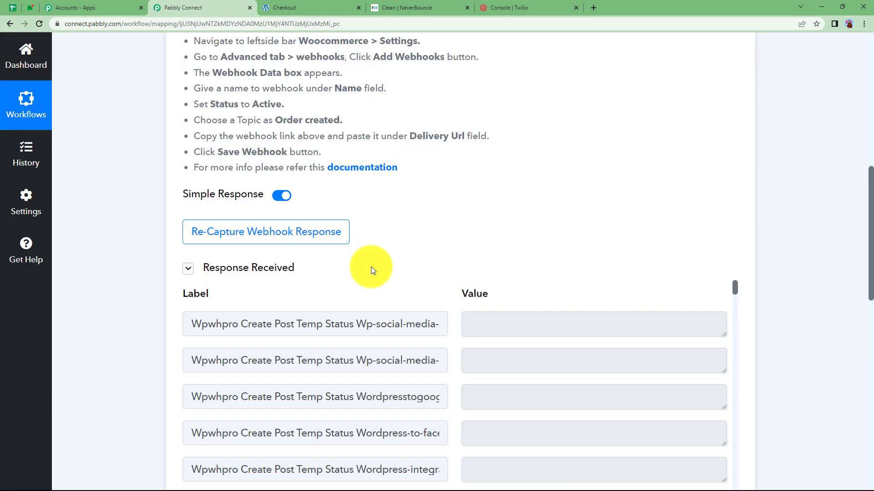
{"action": "scroll", "coordinate": [142, 316], "scroll_direction": "down", "scroll_amount": 5}
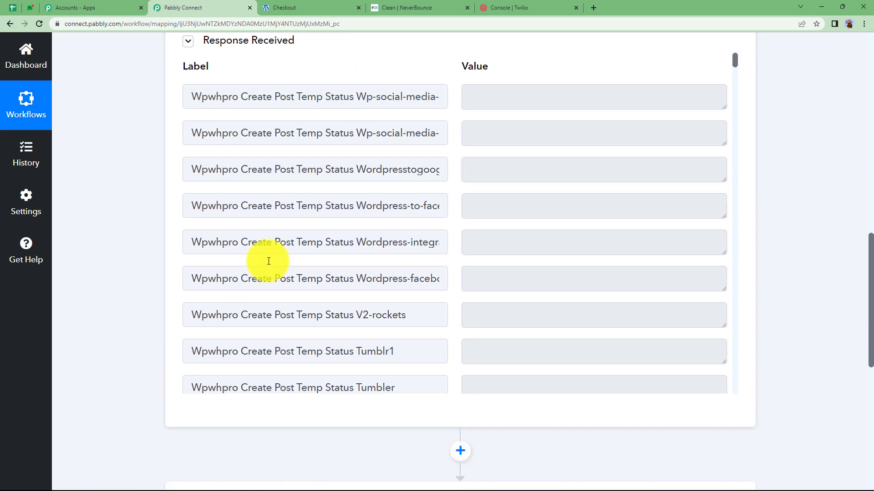
{"action": "scroll", "coordinate": [372, 193], "scroll_direction": "down", "scroll_amount": 3}
{"action": "scroll", "coordinate": [371, 193], "scroll_direction": "down", "scroll_amount": 20}
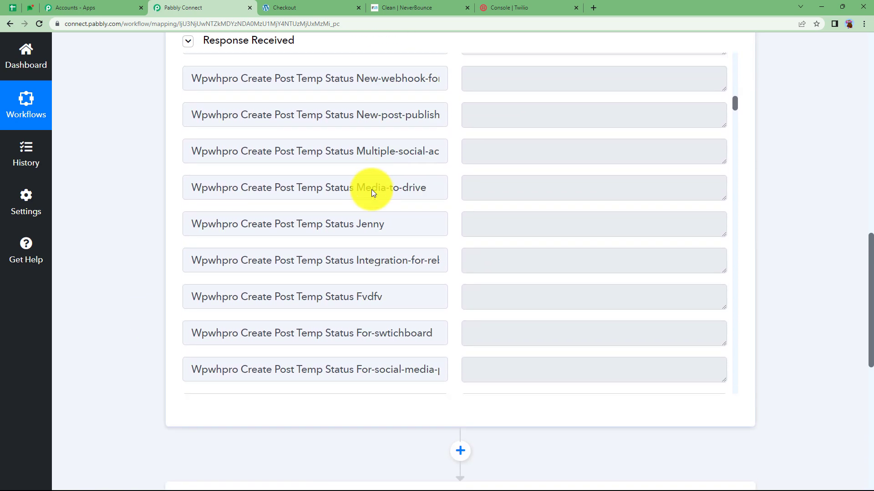
{"action": "scroll", "coordinate": [372, 189], "scroll_direction": "down", "scroll_amount": 12}
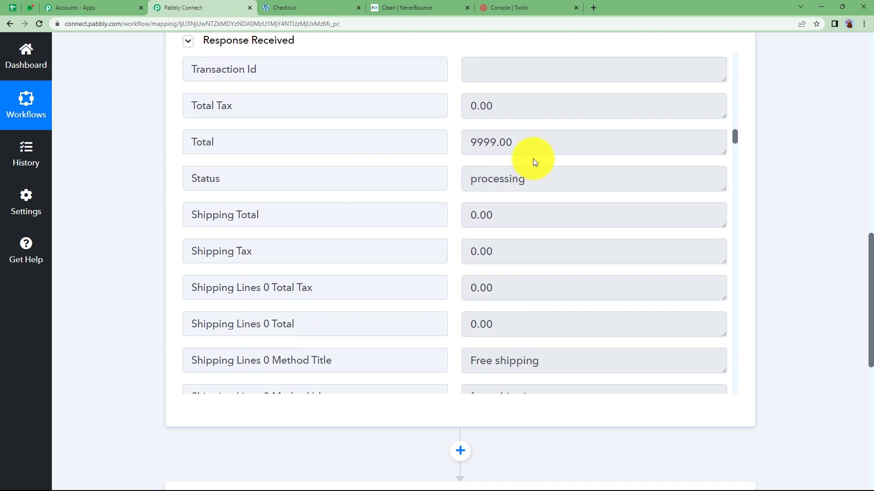
{"action": "left_click_drag", "start_coordinate": [544, 150], "coordinate": [463, 161]}
{"action": "scroll", "coordinate": [492, 225], "scroll_direction": "down", "scroll_amount": 6}
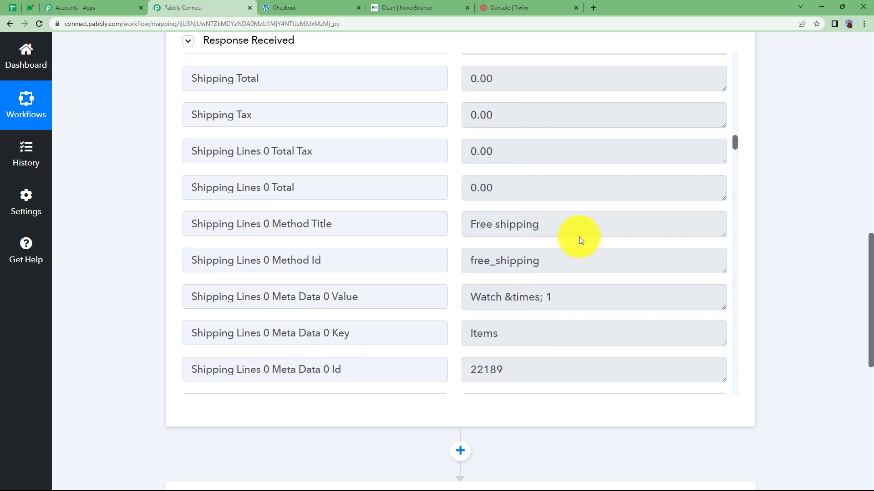
{"action": "scroll", "coordinate": [585, 229], "scroll_direction": "down", "scroll_amount": 8}
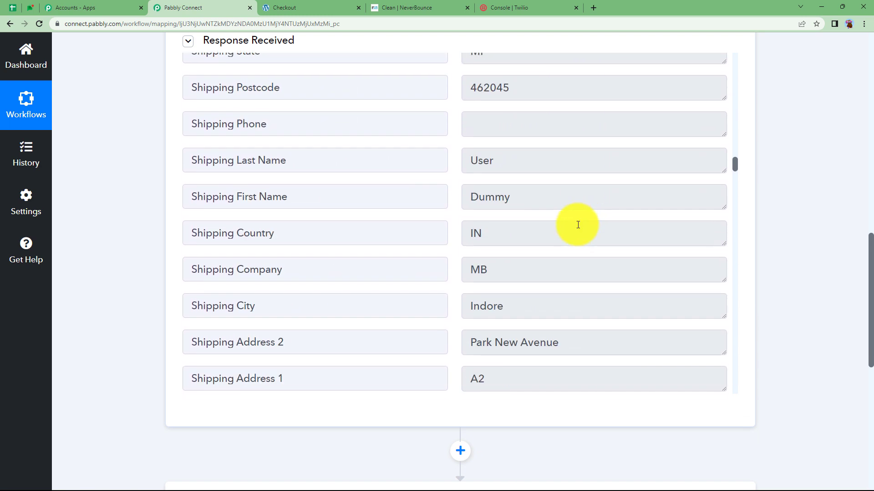
- Check the captured billing first name, last name and billing email values
{"action": "double_click", "coordinate": [482, 160]}
{"action": "double_click", "coordinate": [489, 197]}
{"action": "scroll", "coordinate": [551, 150], "scroll_direction": "down", "scroll_amount": 6}
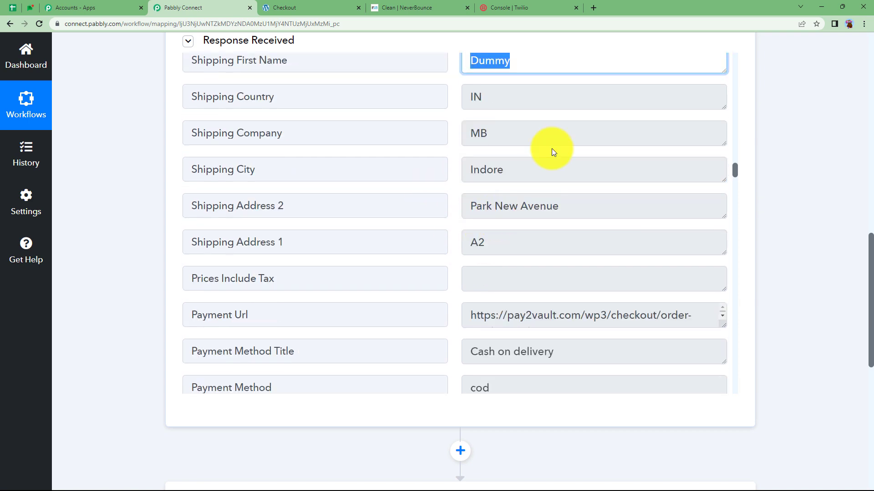
{"action": "scroll", "coordinate": [548, 163], "scroll_direction": "down", "scroll_amount": 11}
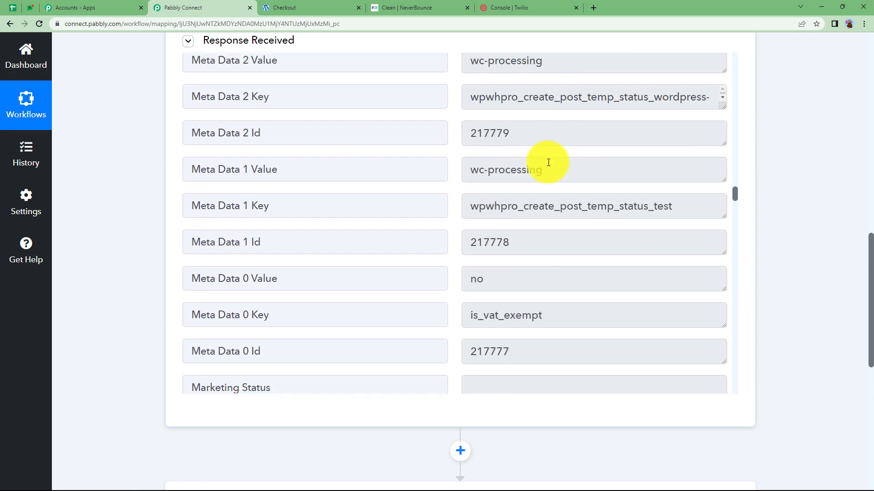
{"action": "scroll", "coordinate": [548, 162], "scroll_direction": "down", "scroll_amount": 15}
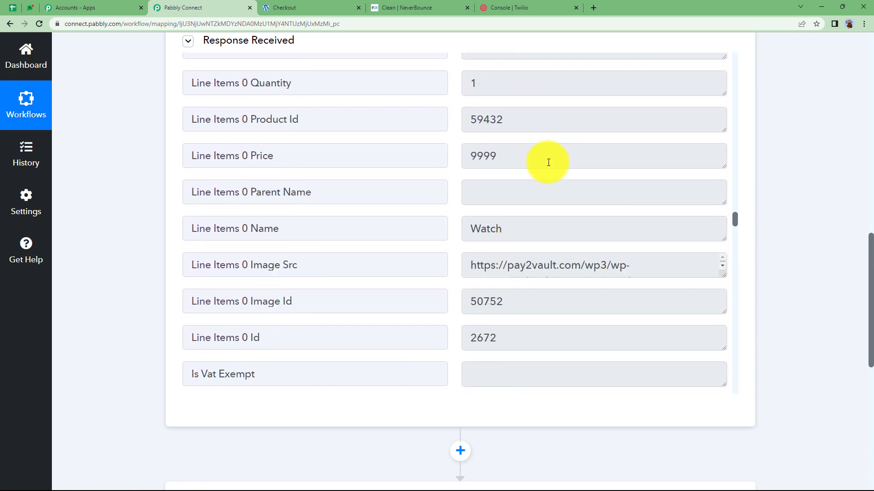
{"action": "scroll", "coordinate": [549, 162], "scroll_direction": "down", "scroll_amount": 12}
{"action": "triple_click", "coordinate": [484, 217]}
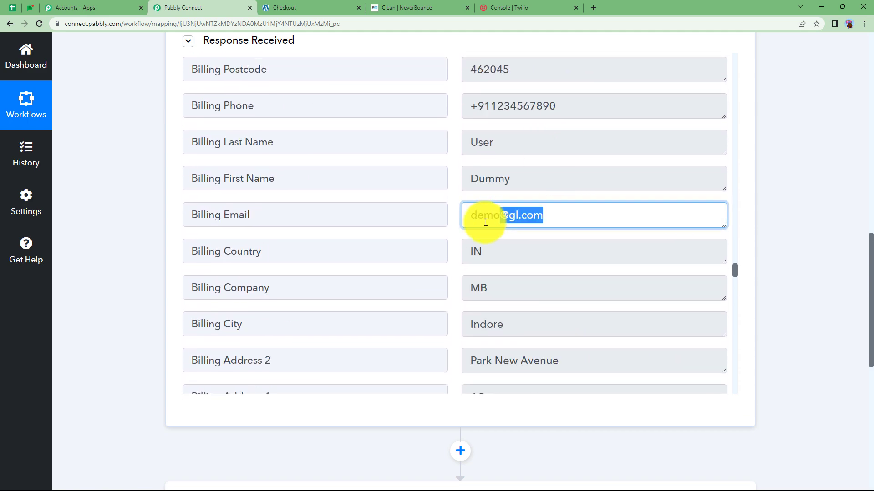
{"action": "scroll", "coordinate": [548, 248], "scroll_direction": "down", "scroll_amount": 9}
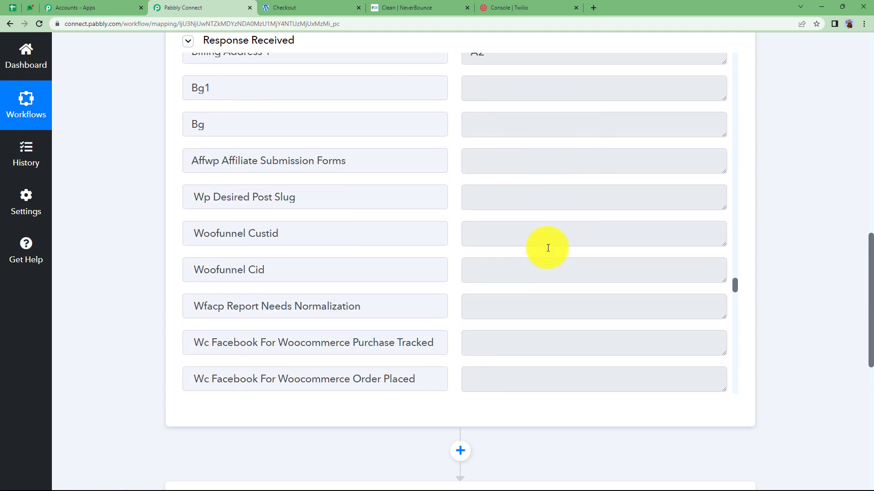
{"action": "scroll", "coordinate": [146, 255], "scroll_direction": "up", "scroll_amount": 13}
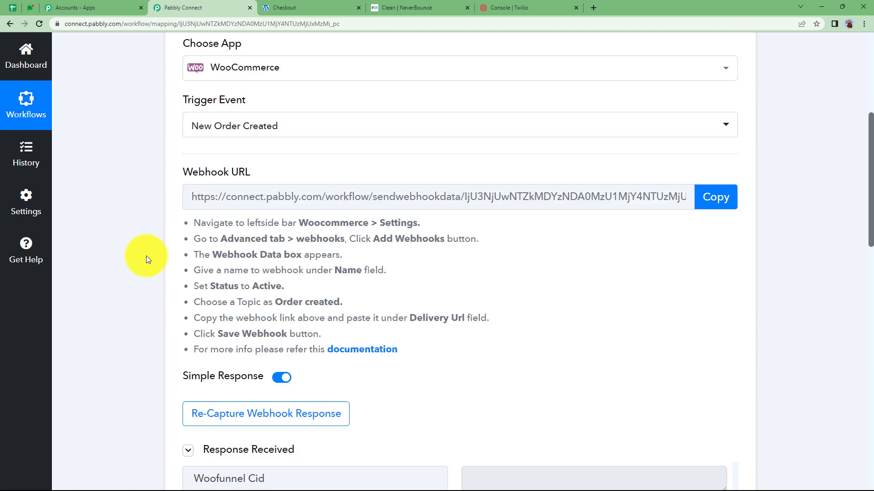
{"action": "scroll", "coordinate": [146, 256], "scroll_direction": "up", "scroll_amount": 1}
- Set the action step to NeverBounce with the Verify Email Address event, searching 'neve'
{"action": "left_click", "coordinate": [344, 262]}
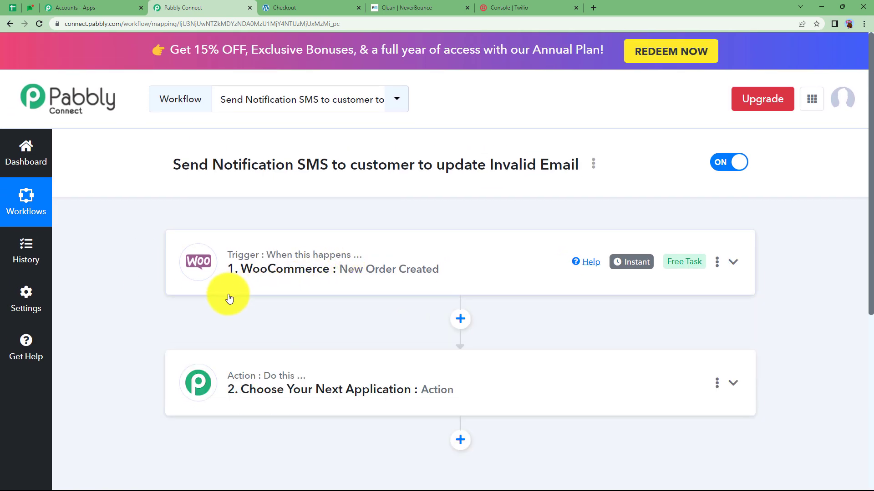
{"action": "left_click", "coordinate": [292, 387]}
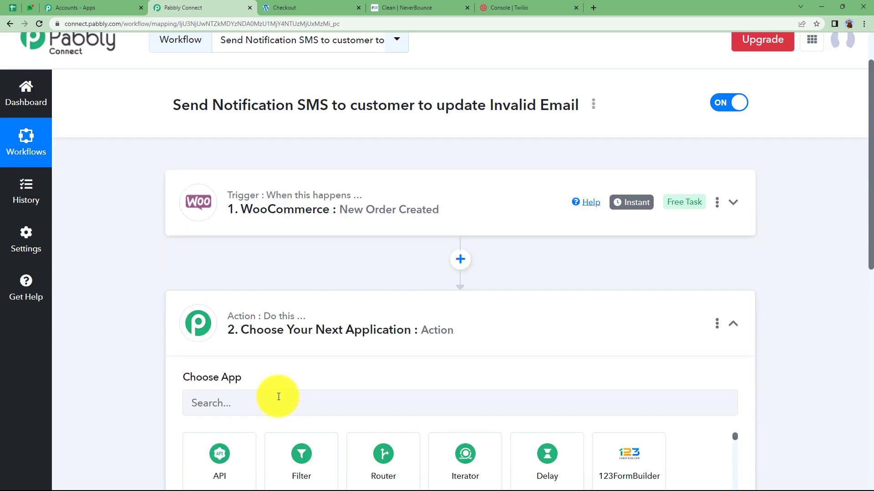
{"action": "type", "text": "never"}
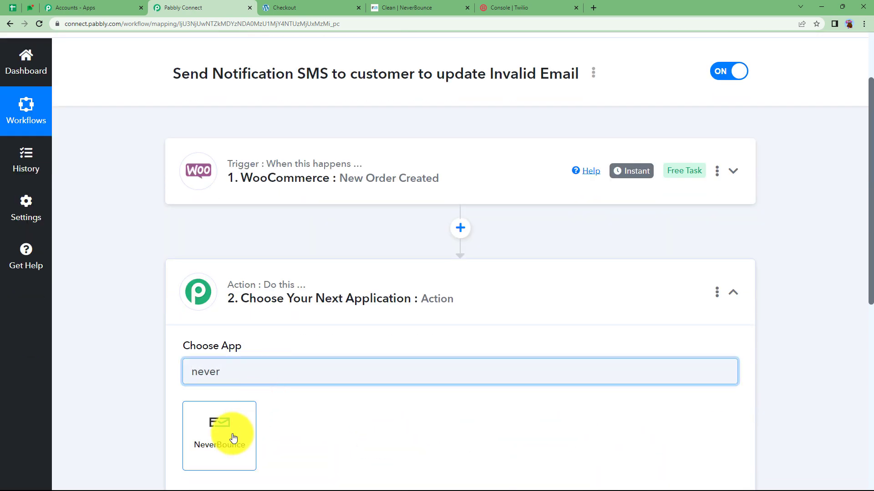
{"action": "left_click", "coordinate": [232, 436]}
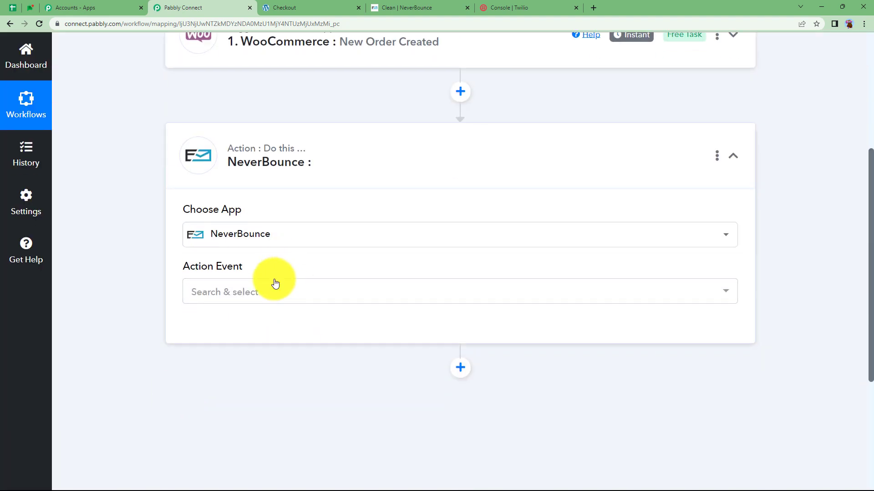
{"action": "left_click", "coordinate": [275, 294]}
{"action": "left_click", "coordinate": [238, 355]}
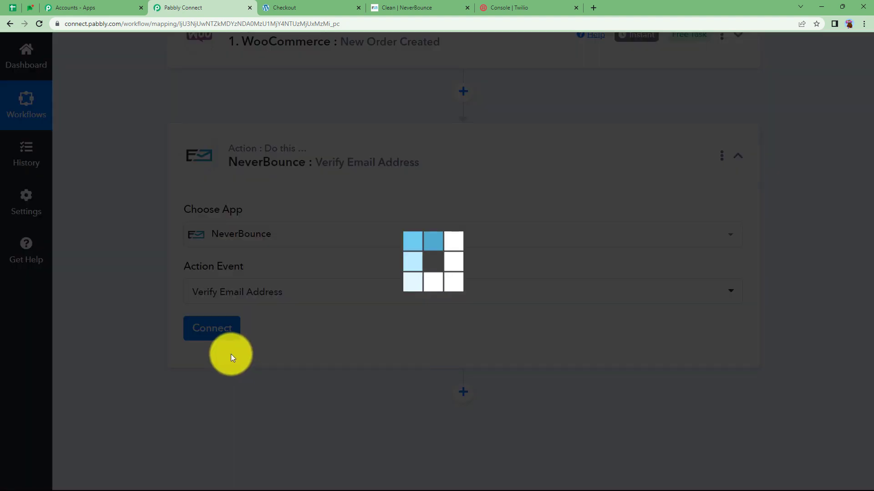
- Start a new NeverBounce account connection and go to the NeverBounce site for the key
{"action": "left_click", "coordinate": [223, 332]}
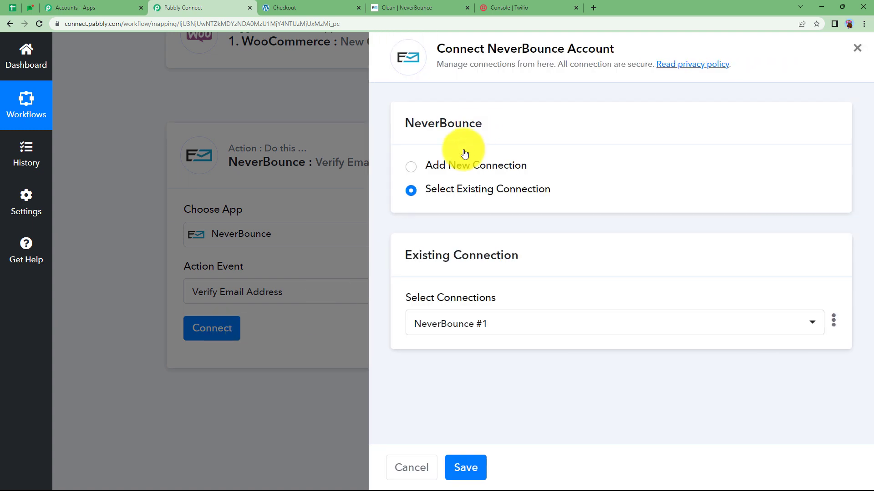
{"action": "left_click", "coordinate": [464, 166]}
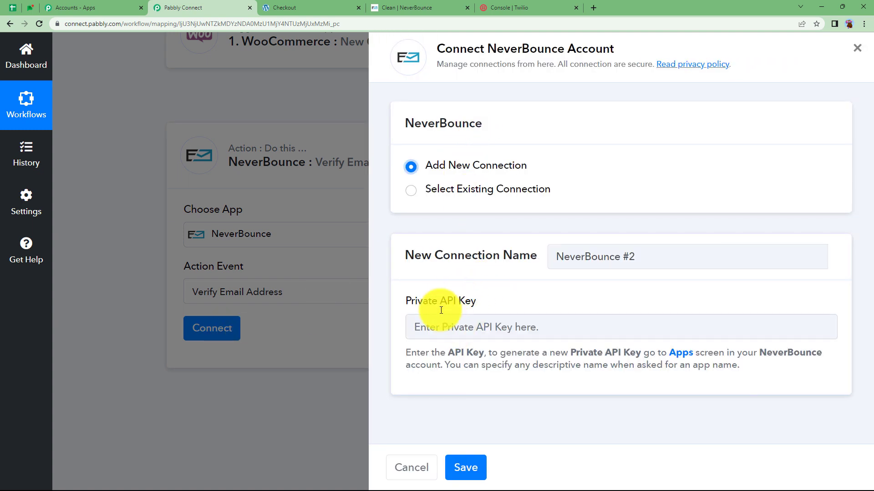
{"action": "left_click", "coordinate": [396, 5]}
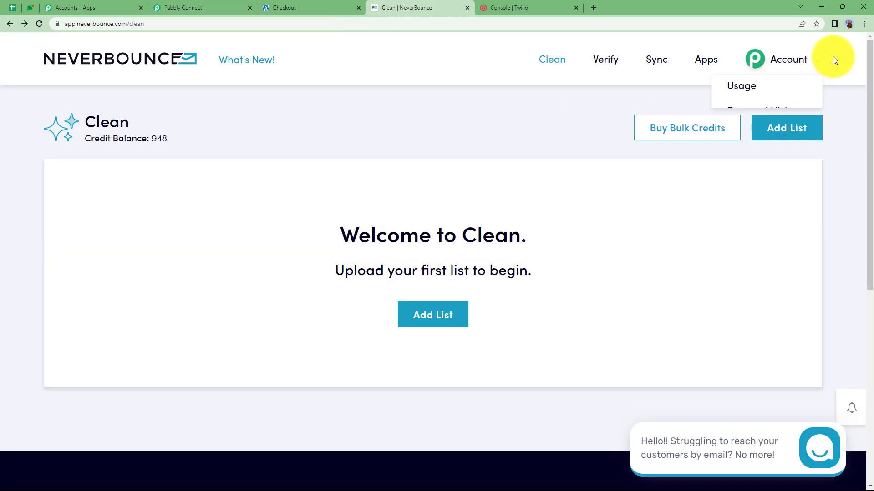
- Copy the Pabbly Connect app's private API key in NeverBounce and paste it into the Private API Key field
{"action": "left_click", "coordinate": [713, 60]}
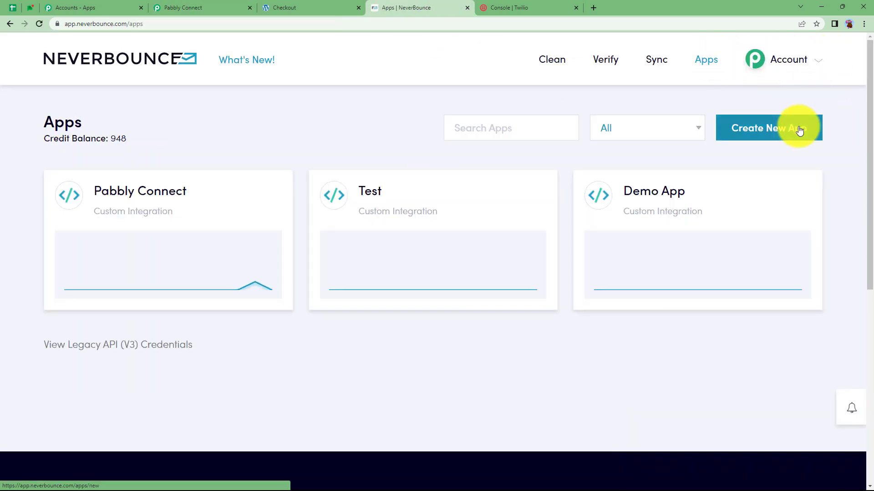
{"action": "left_click", "coordinate": [225, 203]}
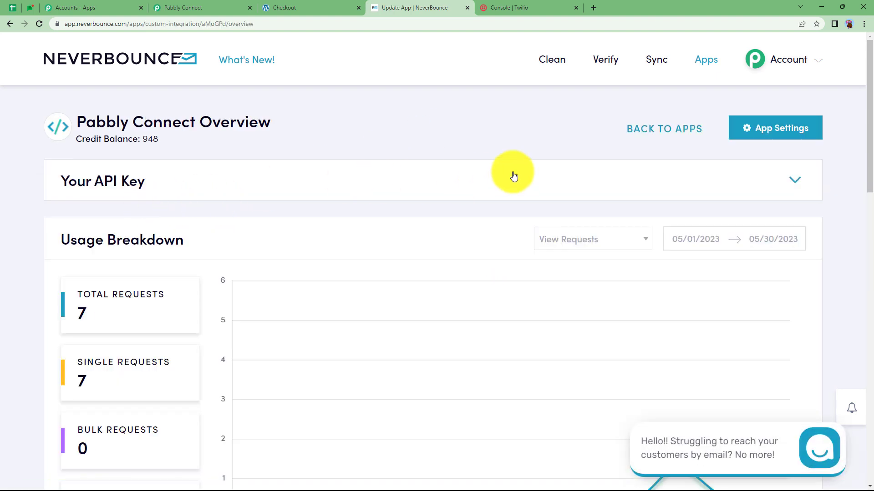
{"action": "left_click", "coordinate": [344, 181]}
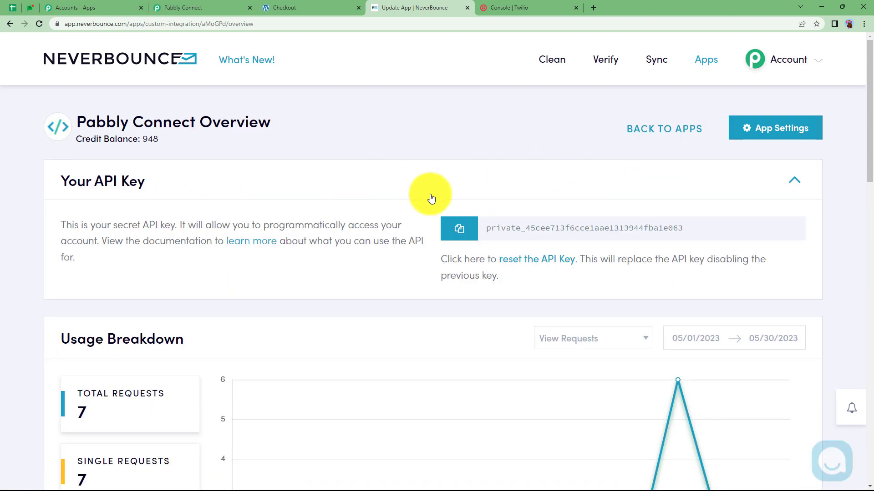
{"action": "left_click", "coordinate": [467, 234]}
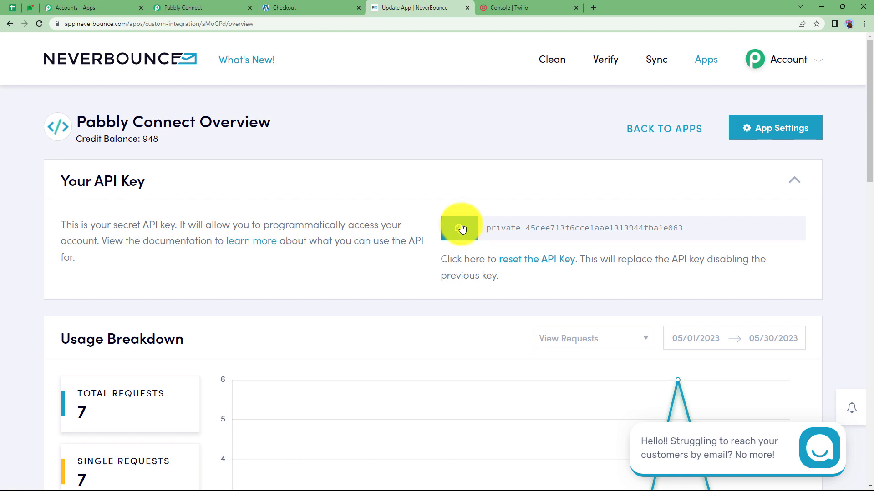
{"action": "left_click", "coordinate": [191, 8]}
{"action": "left_click", "coordinate": [459, 327]}
{"action": "key", "text": "ctrl+v"}
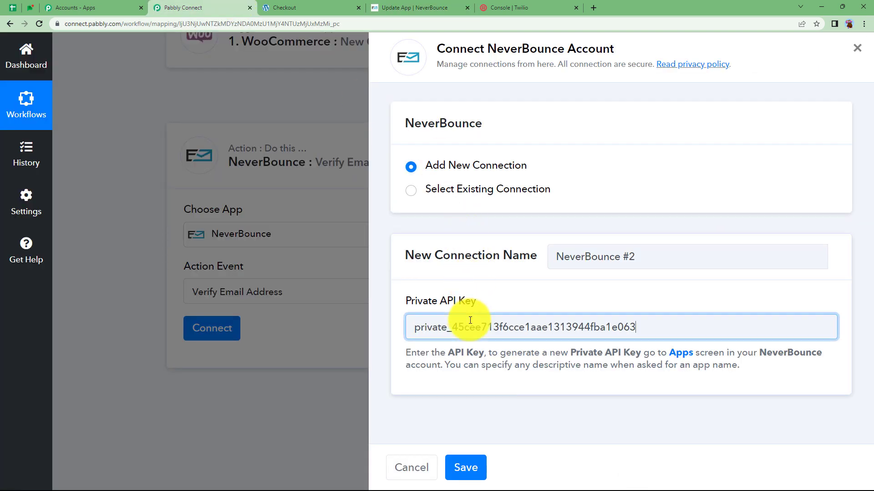
- Save the NeverBounce connection and open data mapping for the Email Address to Verify field
{"action": "left_click", "coordinate": [466, 468]}
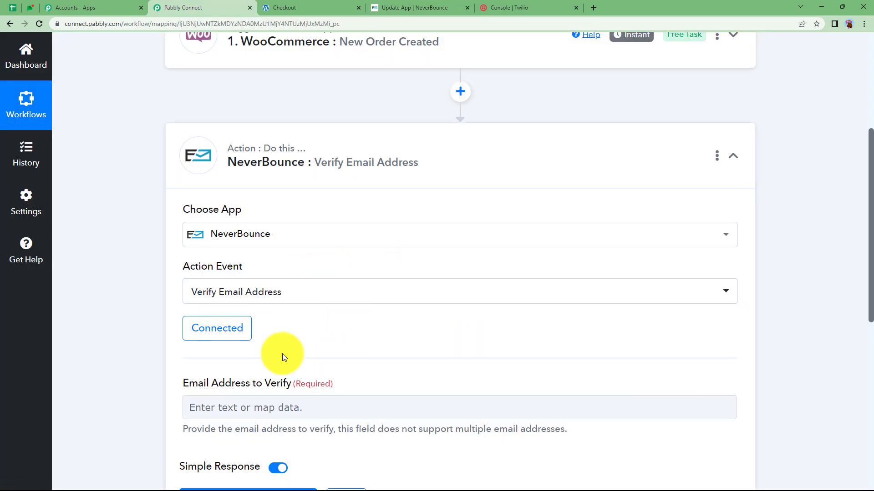
{"action": "scroll", "coordinate": [310, 314], "scroll_direction": "down", "scroll_amount": 3}
{"action": "left_click", "coordinate": [282, 273]}
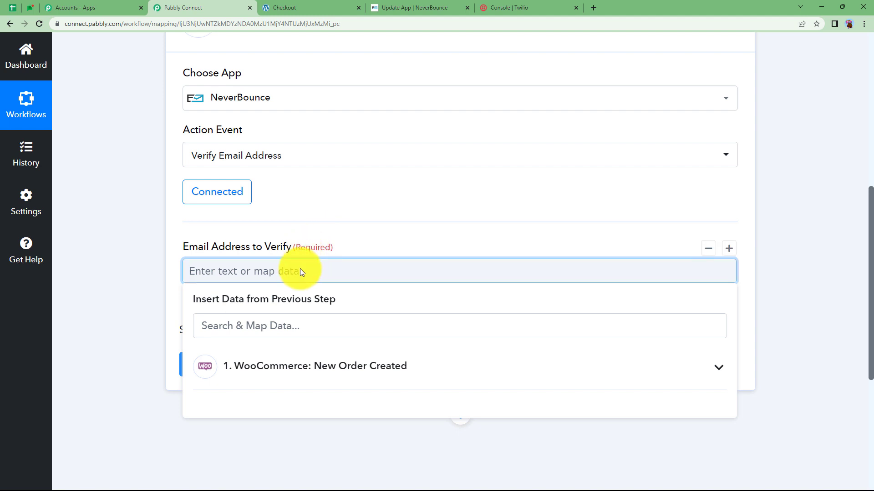
- Map the WooCommerce Billing Email, found by searching '@', into the field and send a test request
{"action": "left_click", "coordinate": [322, 364]}
{"action": "left_click", "coordinate": [321, 328]}
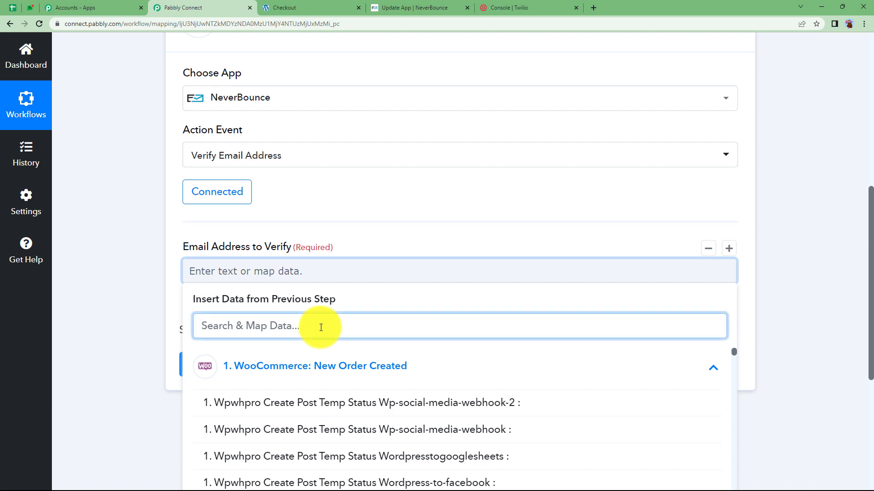
{"action": "type", "text": "@"}
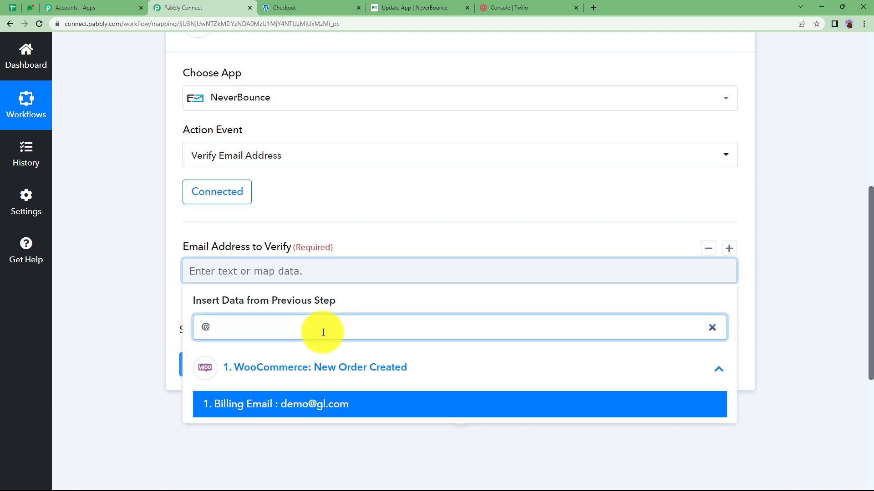
{"action": "left_click", "coordinate": [351, 400]}
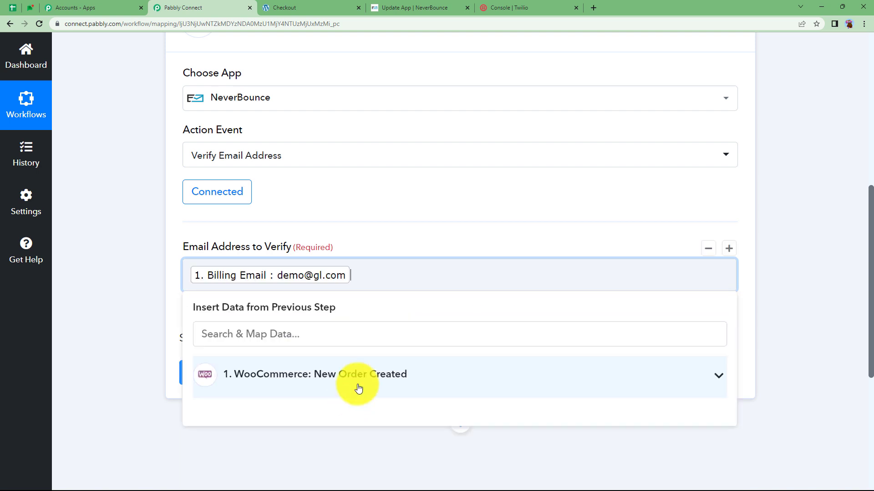
{"action": "left_click", "coordinate": [168, 300]}
{"action": "left_click", "coordinate": [296, 371]}
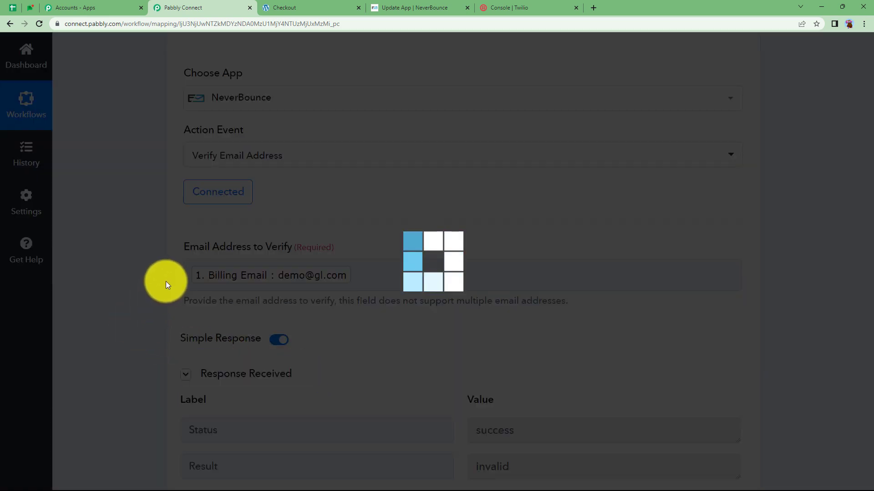
- Review the test response showing Status success and Result invalid, then collapse the NeverBounce step
{"action": "scroll", "coordinate": [207, 310], "scroll_direction": "down", "scroll_amount": 4}
{"action": "left_click", "coordinate": [527, 245]}
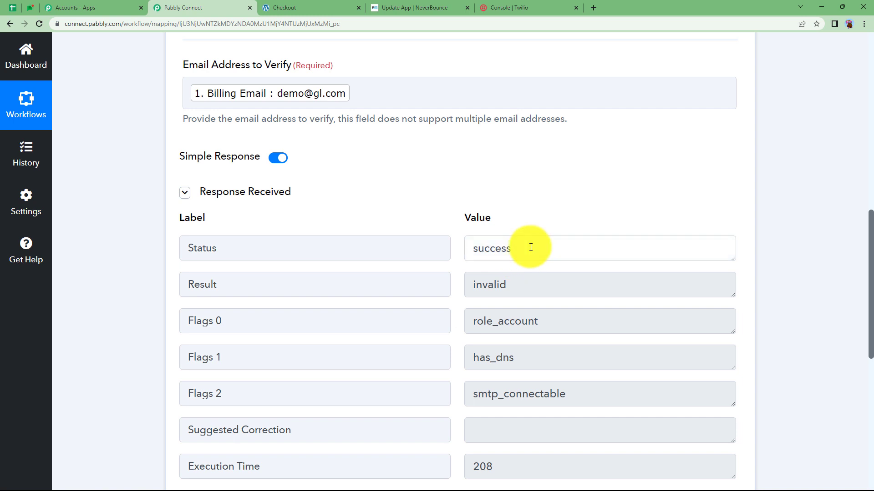
{"action": "left_click_drag", "start_coordinate": [526, 246], "coordinate": [474, 255]}
{"action": "left_click", "coordinate": [445, 200]}
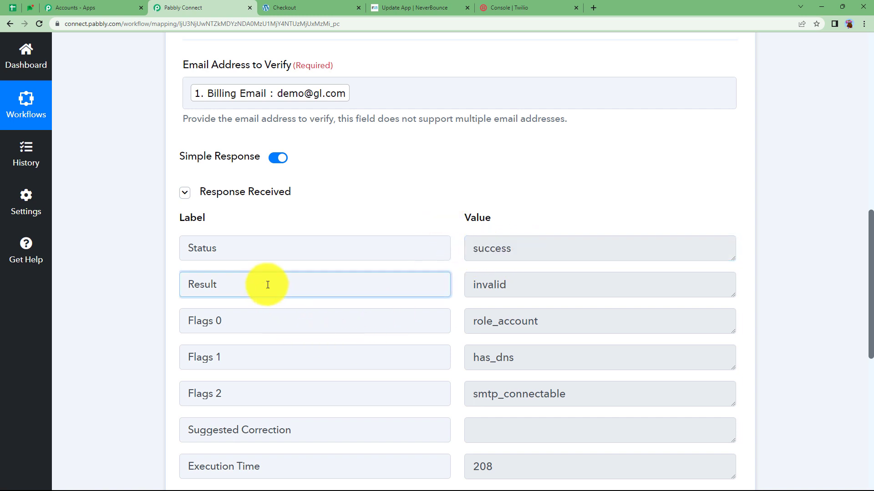
{"action": "left_click", "coordinate": [490, 282]}
{"action": "scroll", "coordinate": [487, 264], "scroll_direction": "up", "scroll_amount": 6}
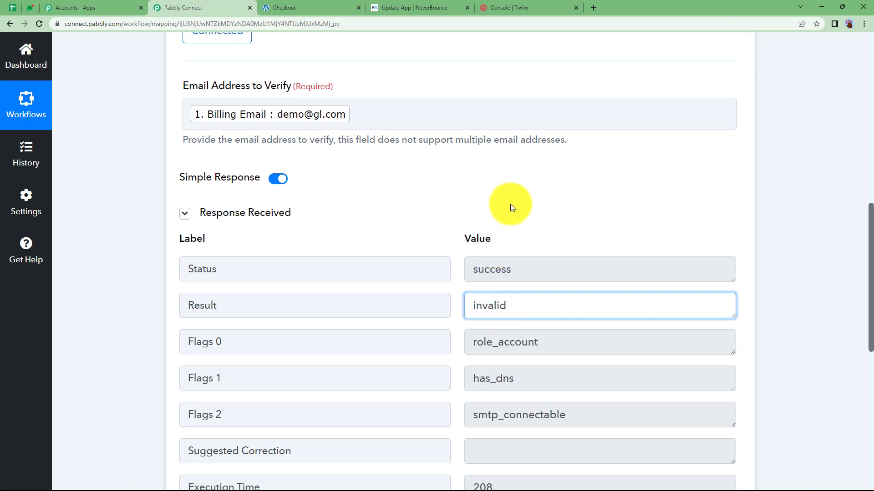
{"action": "scroll", "coordinate": [424, 283], "scroll_direction": "down", "scroll_amount": 6}
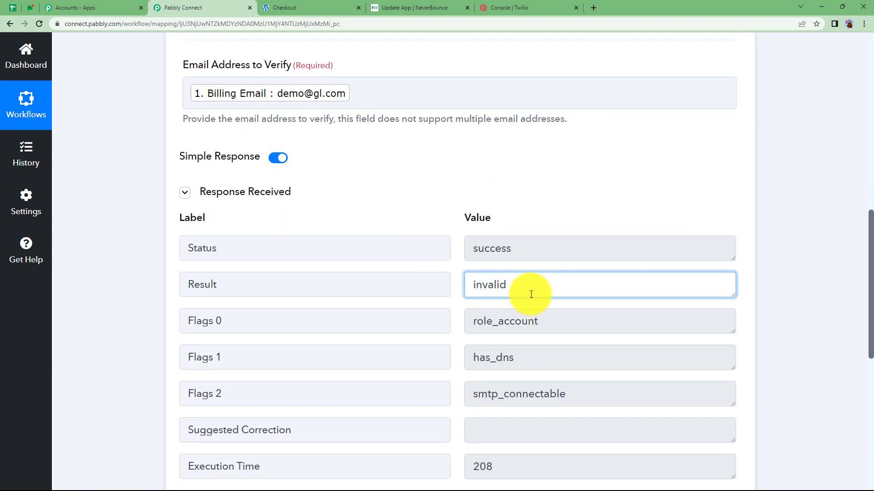
{"action": "scroll", "coordinate": [402, 218], "scroll_direction": "up", "scroll_amount": 7}
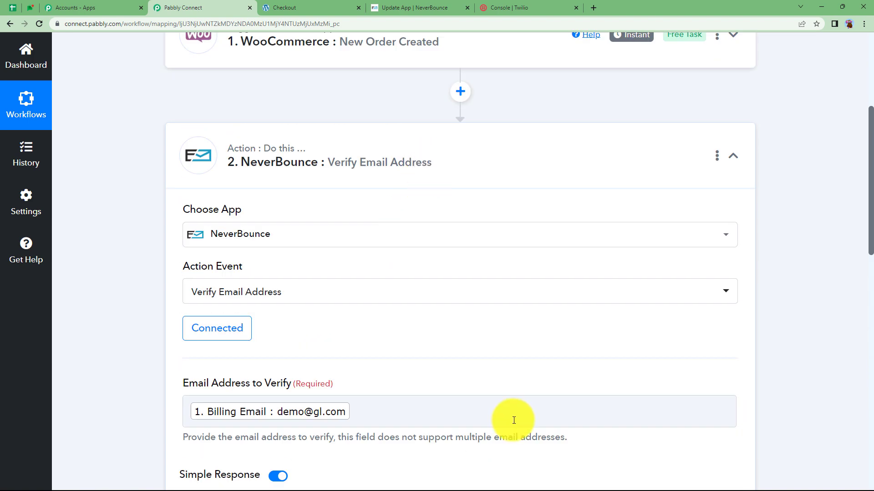
{"action": "scroll", "coordinate": [500, 424], "scroll_direction": "down", "scroll_amount": 4}
{"action": "scroll", "coordinate": [446, 273], "scroll_direction": "up", "scroll_amount": 3}
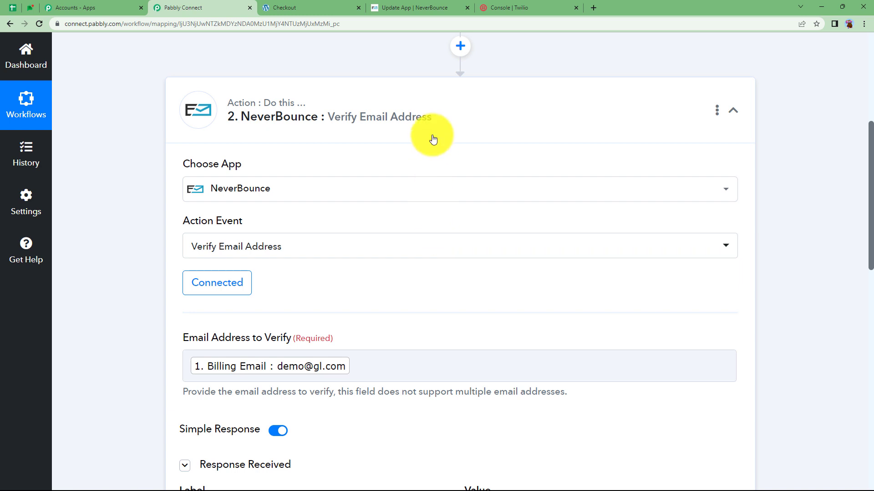
{"action": "left_click", "coordinate": [433, 136]}
{"action": "scroll", "coordinate": [325, 183], "scroll_direction": "up", "scroll_amount": 5}
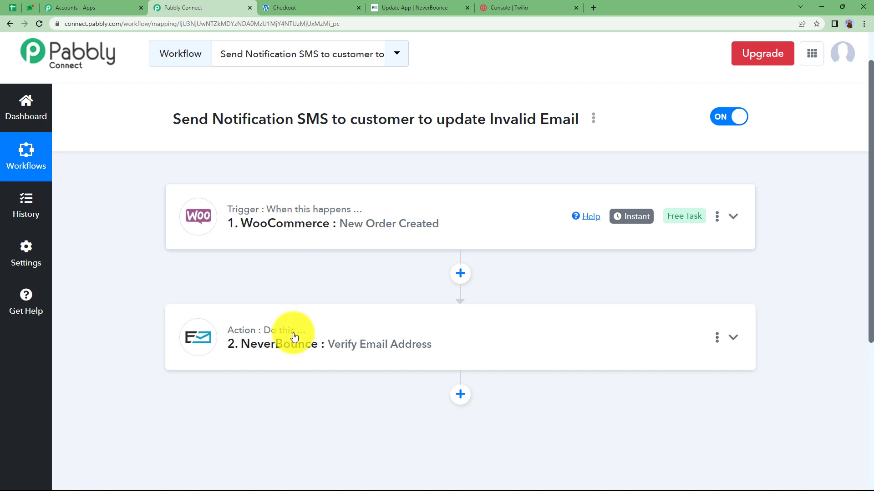
- Add a Filter by Pabbly step after the NeverBounce step
{"action": "mouse_move", "coordinate": [294, 336]}
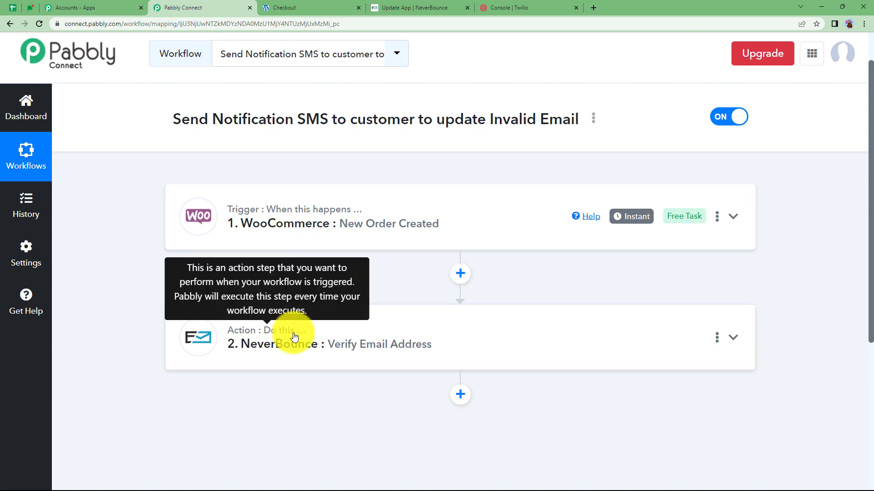
{"action": "left_click", "coordinate": [460, 400]}
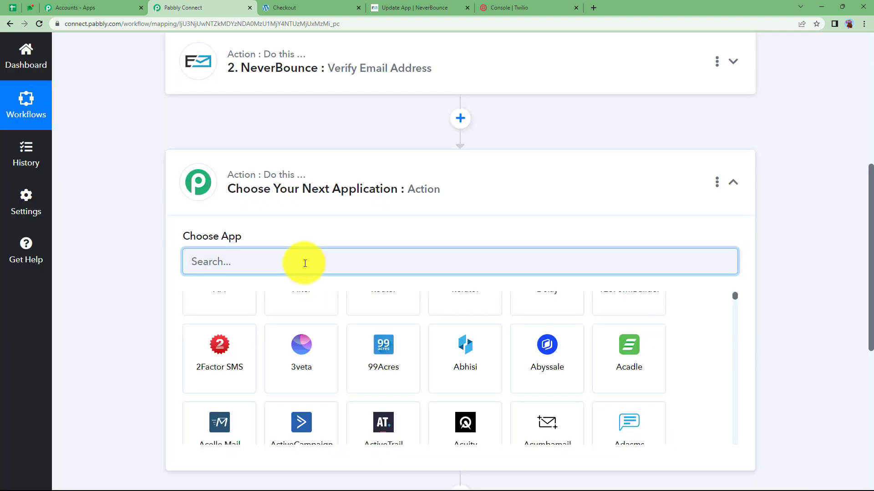
{"action": "scroll", "coordinate": [313, 319], "scroll_direction": "up", "scroll_amount": 1}
{"action": "left_click", "coordinate": [308, 332]}
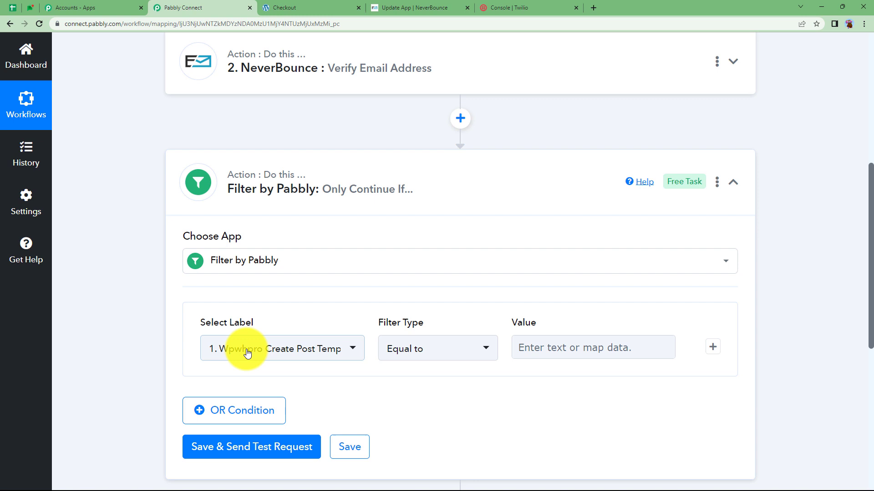
- Set the filter condition: 2. Result does not equal to 'valid'
{"action": "left_click", "coordinate": [248, 352]}
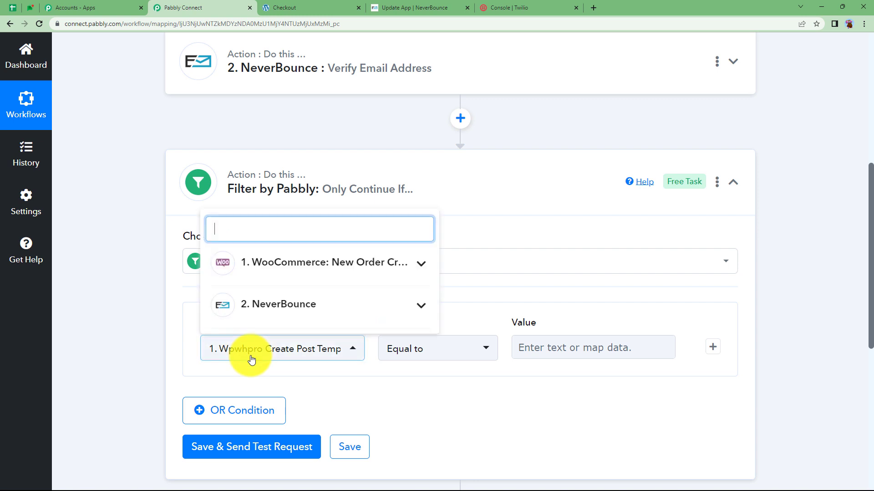
{"action": "left_click", "coordinate": [276, 314]}
{"action": "left_click", "coordinate": [305, 369]}
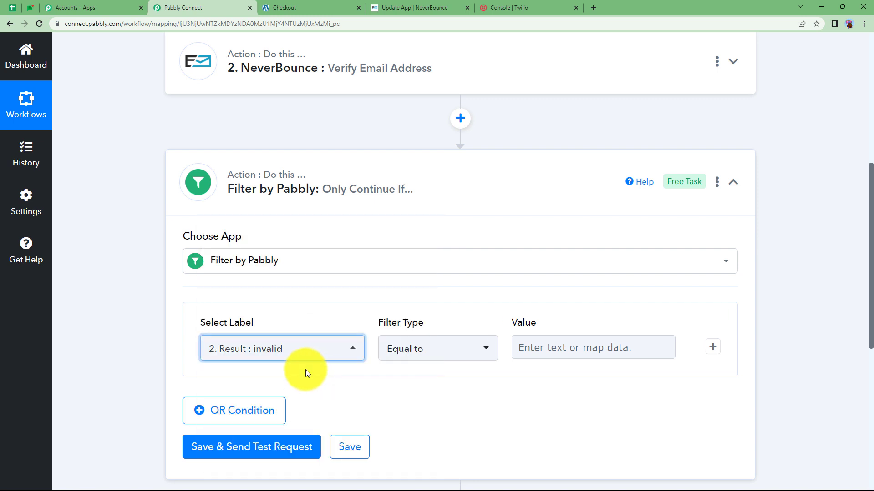
{"action": "left_click", "coordinate": [454, 357]}
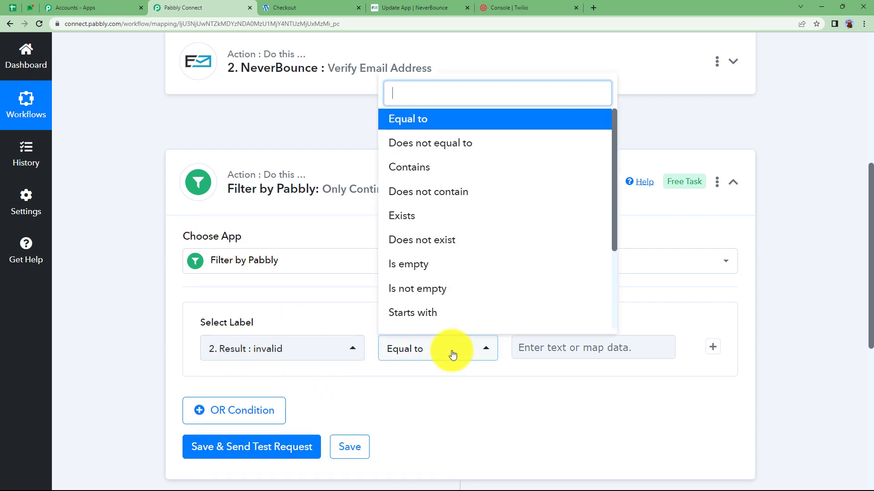
{"action": "left_click", "coordinate": [474, 142]}
{"action": "left_click", "coordinate": [561, 348]}
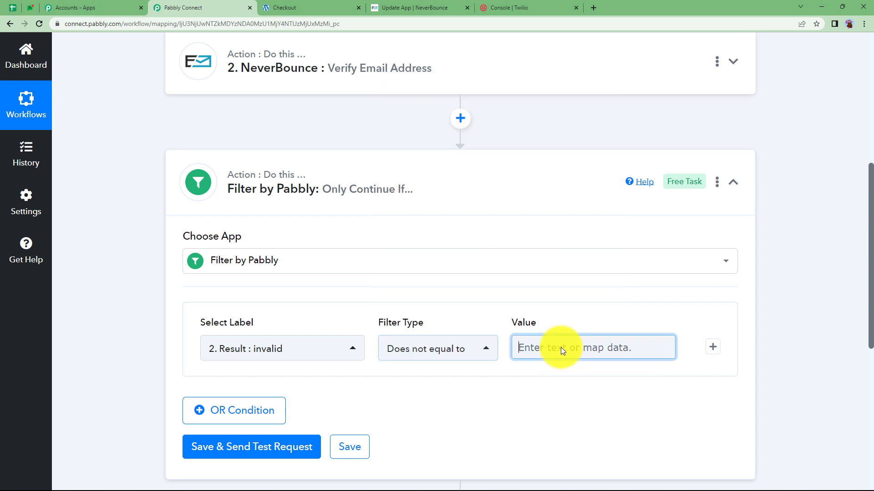
{"action": "type", "text": "valid"}
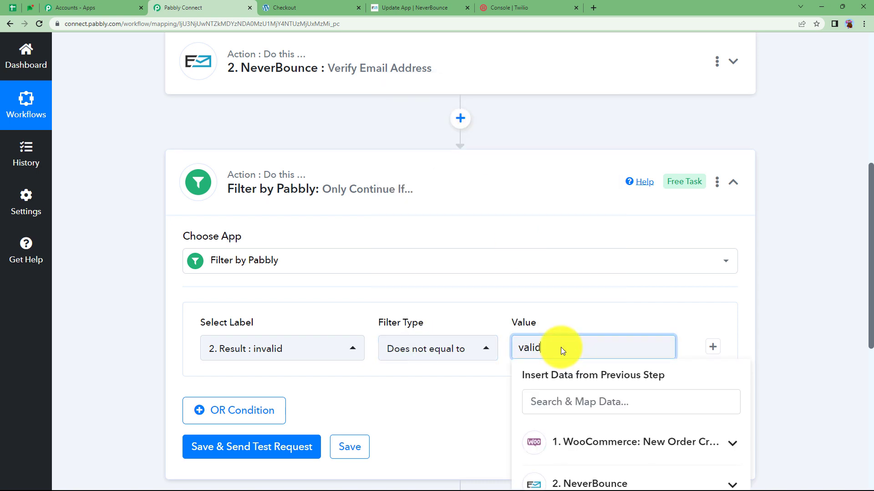
{"action": "left_click", "coordinate": [488, 406]}
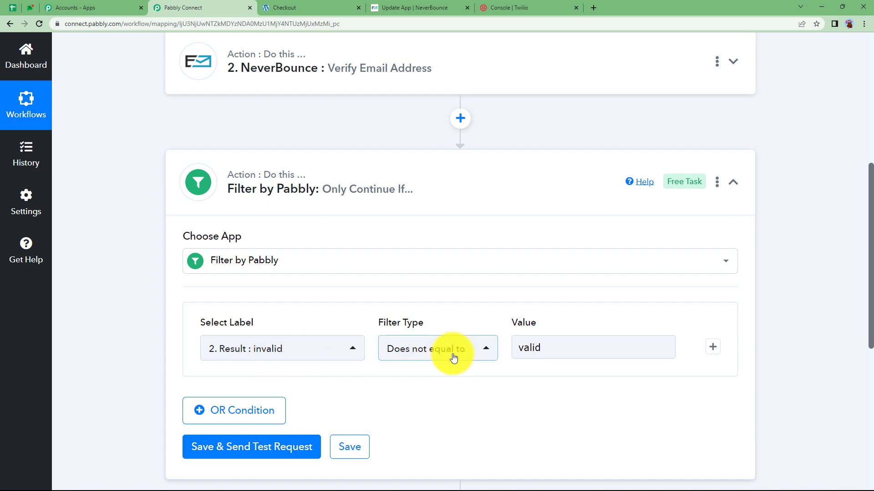
- Confirm the 'valid' filter value, then save the filter and send a test request
{"action": "left_click", "coordinate": [536, 350]}
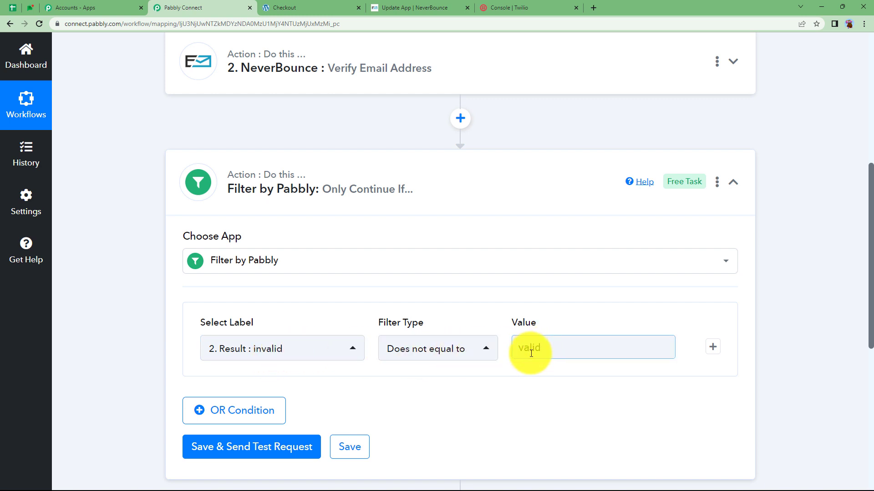
{"action": "left_click", "coordinate": [476, 232]}
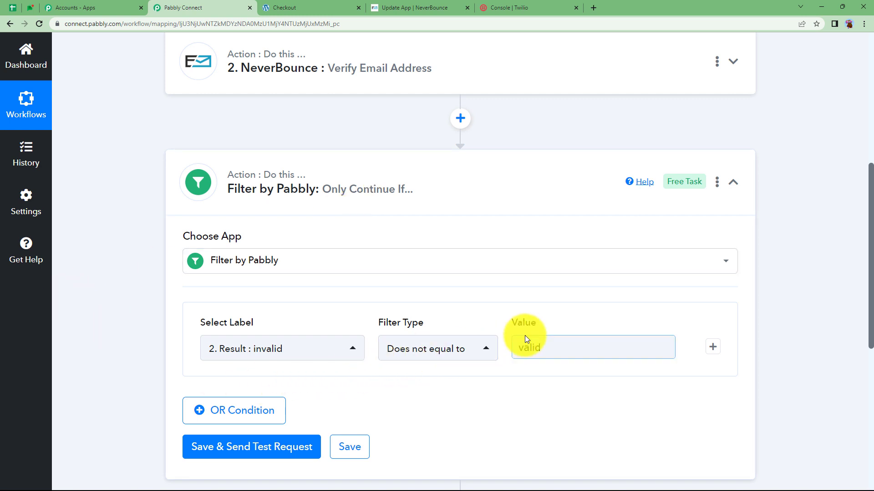
{"action": "scroll", "coordinate": [522, 342], "scroll_direction": "down", "scroll_amount": 2}
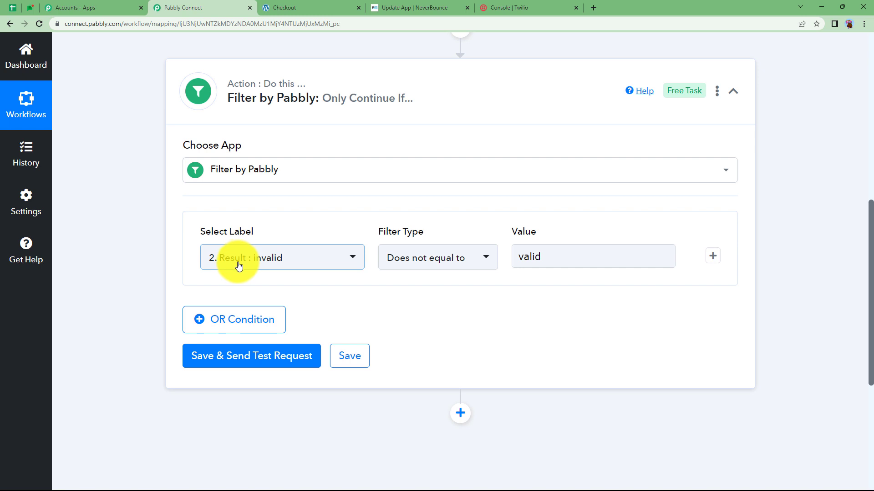
{"action": "left_click", "coordinate": [528, 256]}
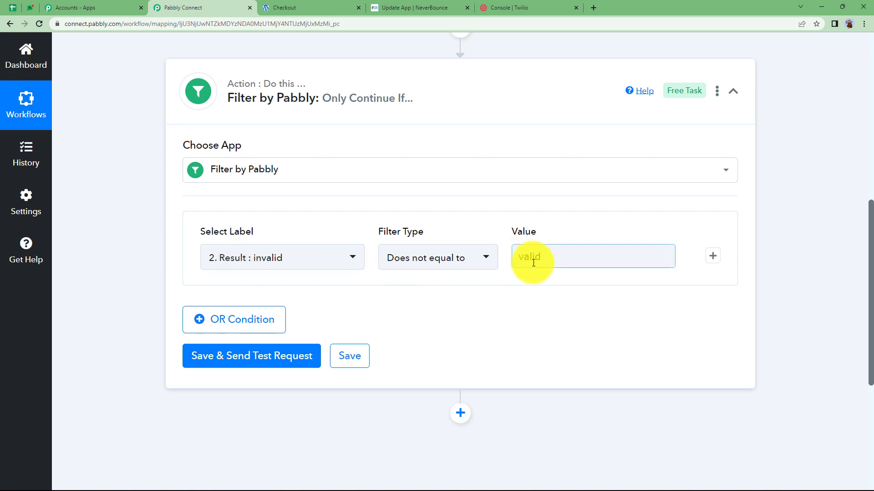
{"action": "left_click", "coordinate": [258, 361]}
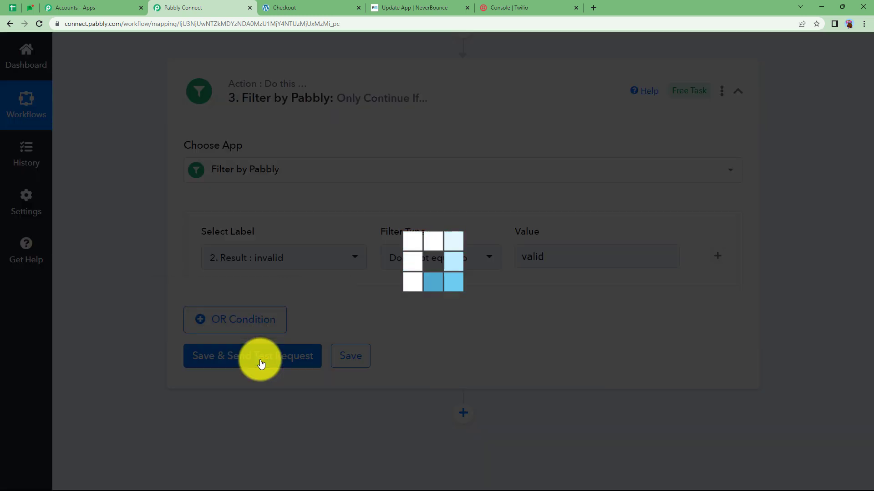
- Collapse the Filter step and add a new empty action step below it
{"action": "scroll", "coordinate": [561, 391], "scroll_direction": "down", "scroll_amount": 3}
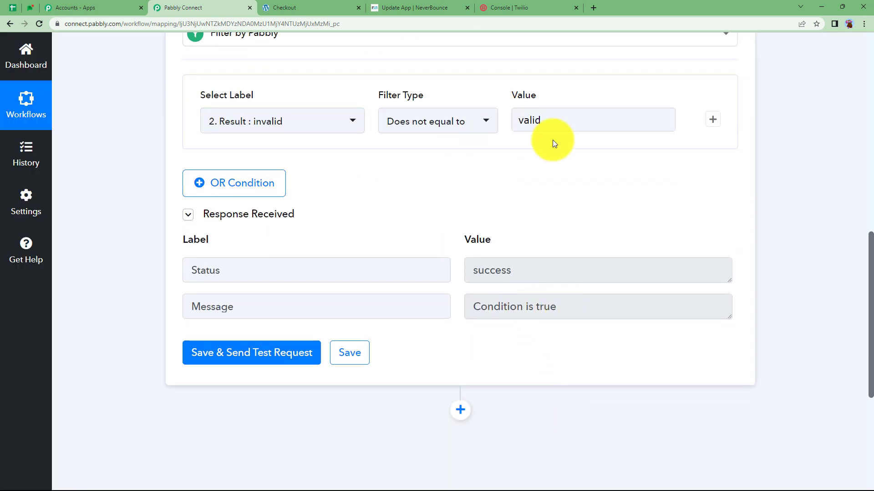
{"action": "scroll", "coordinate": [548, 169], "scroll_direction": "up", "scroll_amount": 4}
{"action": "left_click", "coordinate": [539, 144]}
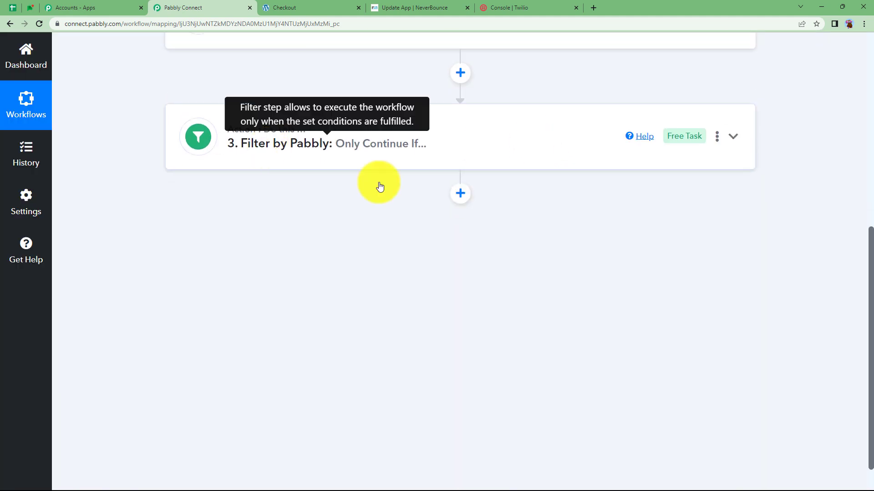
{"action": "left_click", "coordinate": [463, 196]}
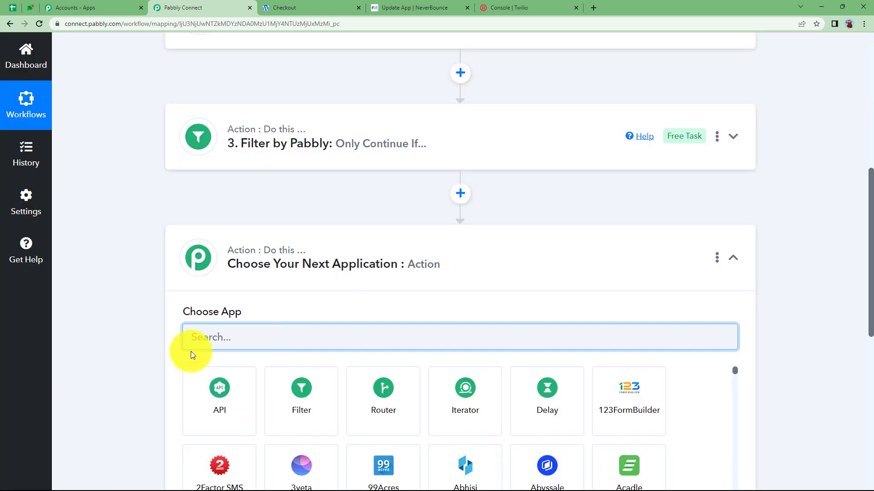
- Set the new step to Twilio with the Send SMS Message event, searching 'twil'
{"action": "type", "text": "tw"}
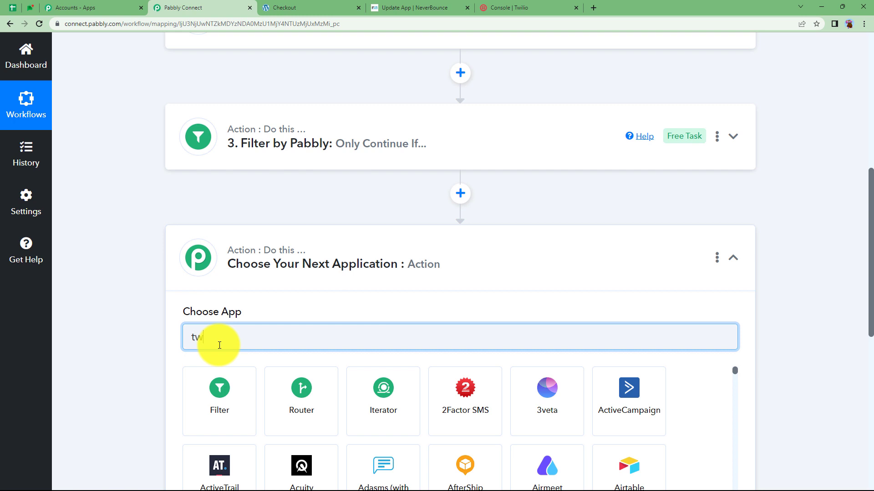
{"action": "type", "text": "il"}
{"action": "left_click", "coordinate": [223, 392]}
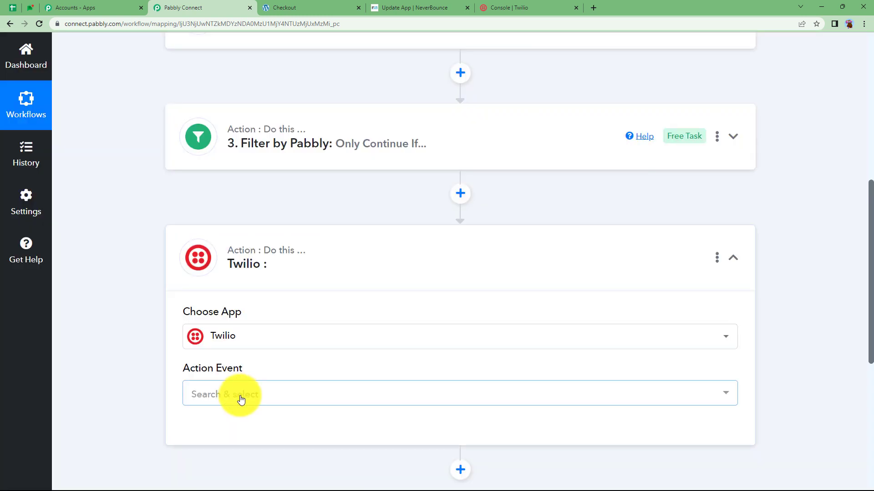
{"action": "left_click", "coordinate": [241, 399]}
{"action": "left_click", "coordinate": [253, 172]}
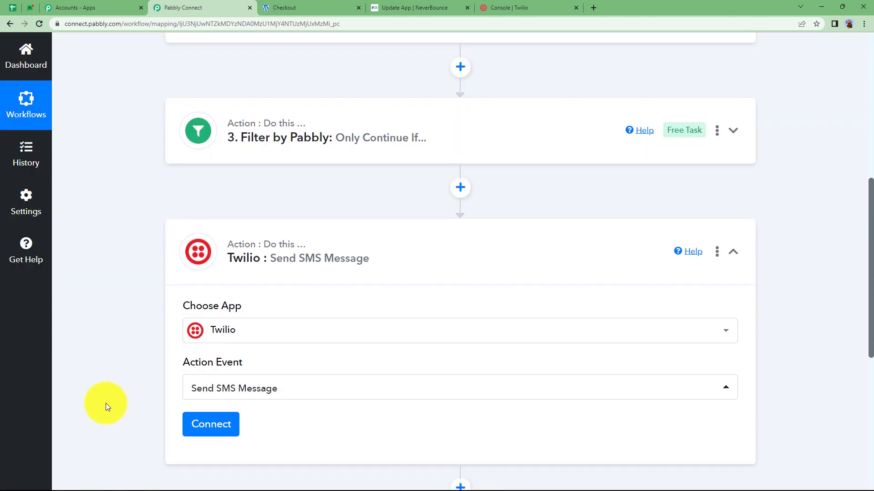
- Expand the WooCommerce trigger and scroll through its settings to review them
{"action": "scroll", "coordinate": [105, 403], "scroll_direction": "down", "scroll_amount": 3}
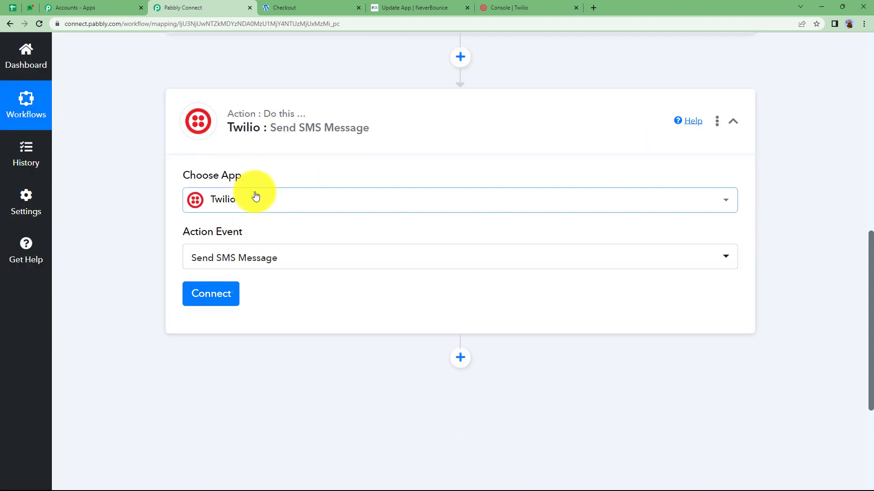
{"action": "scroll", "coordinate": [370, 156], "scroll_direction": "up", "scroll_amount": 9}
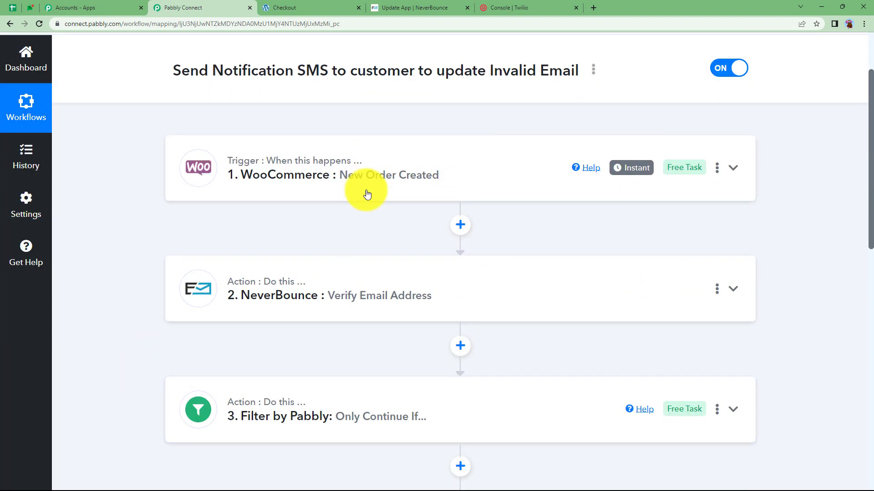
{"action": "left_click", "coordinate": [367, 194]}
{"action": "scroll", "coordinate": [180, 358], "scroll_direction": "down", "scroll_amount": 6}
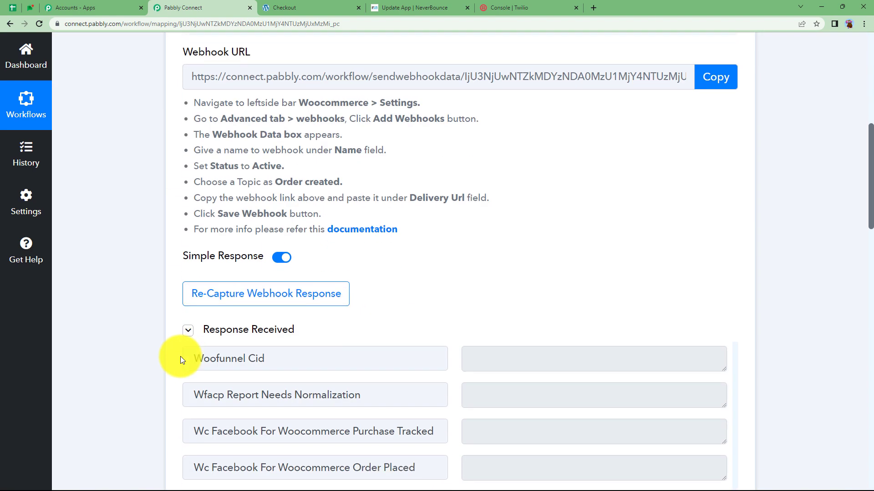
{"action": "scroll", "coordinate": [180, 359], "scroll_direction": "down", "scroll_amount": 5}
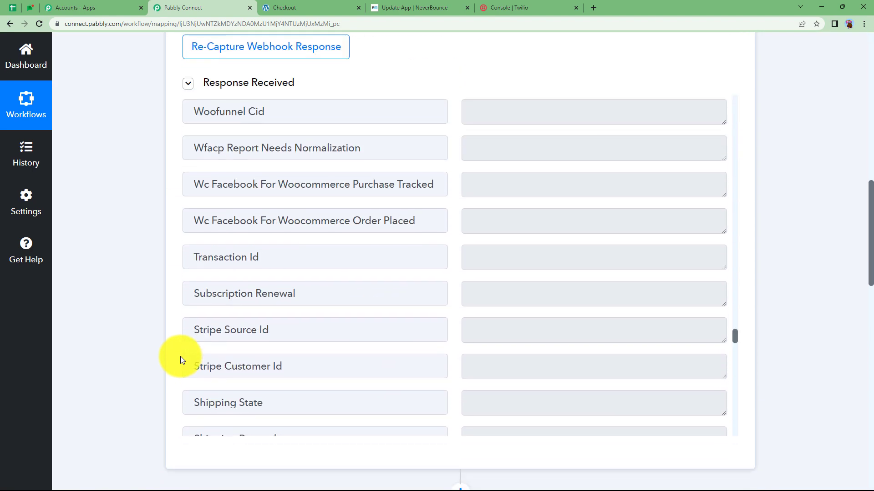
{"action": "scroll", "coordinate": [119, 345], "scroll_direction": "up", "scroll_amount": 12}
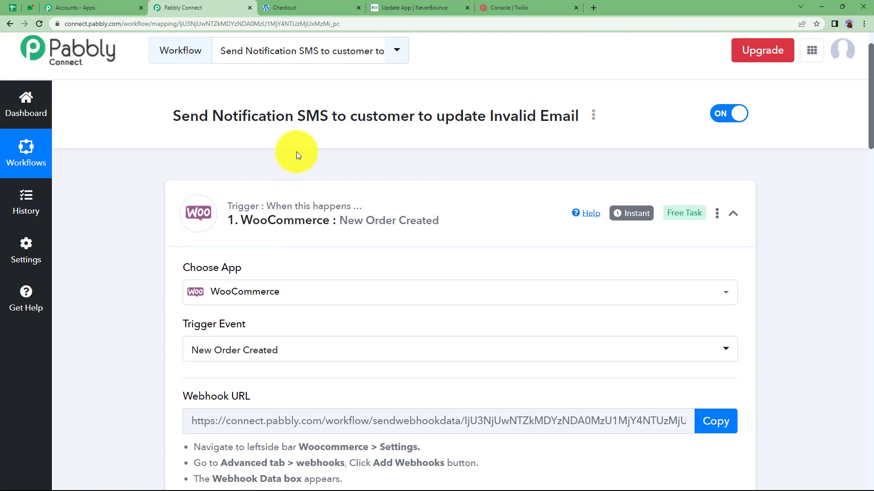
{"action": "scroll", "coordinate": [129, 282], "scroll_direction": "down", "scroll_amount": 6}
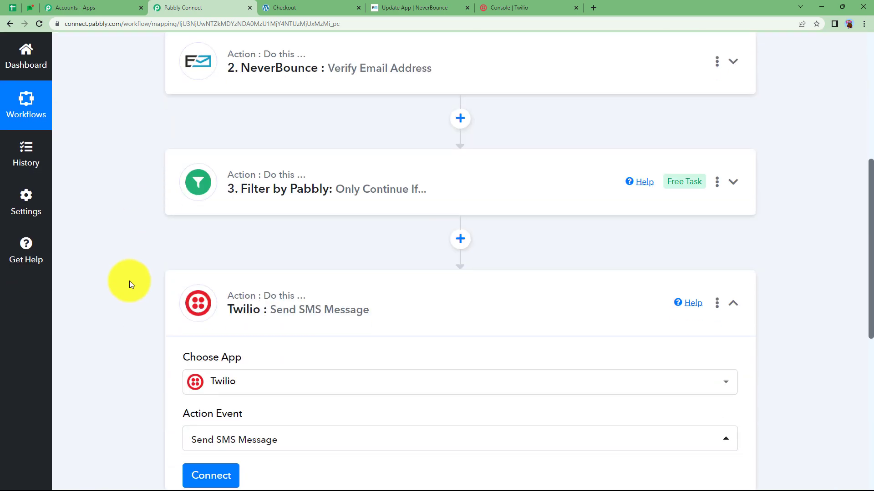
{"action": "scroll", "coordinate": [179, 323], "scroll_direction": "down", "scroll_amount": 3}
- Add a new Twilio connection and paste the Account SID from Twilio Console into both SID fields
{"action": "left_click", "coordinate": [215, 344]}
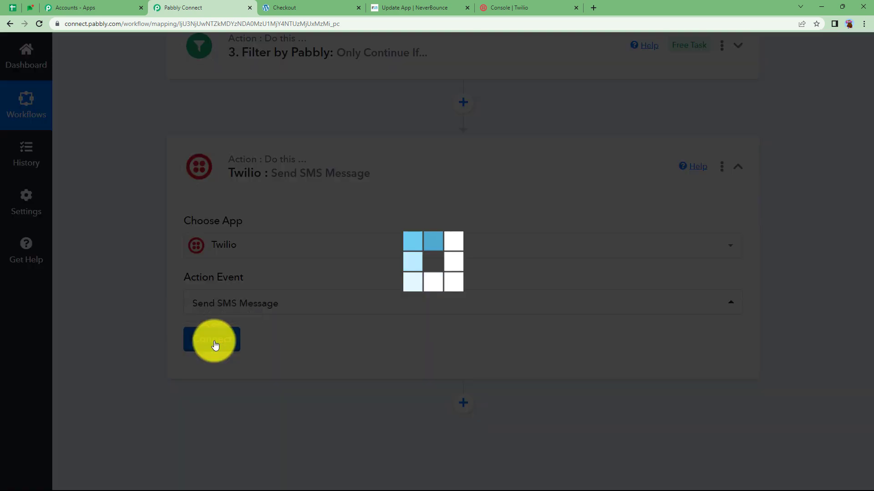
{"action": "left_click", "coordinate": [452, 167]}
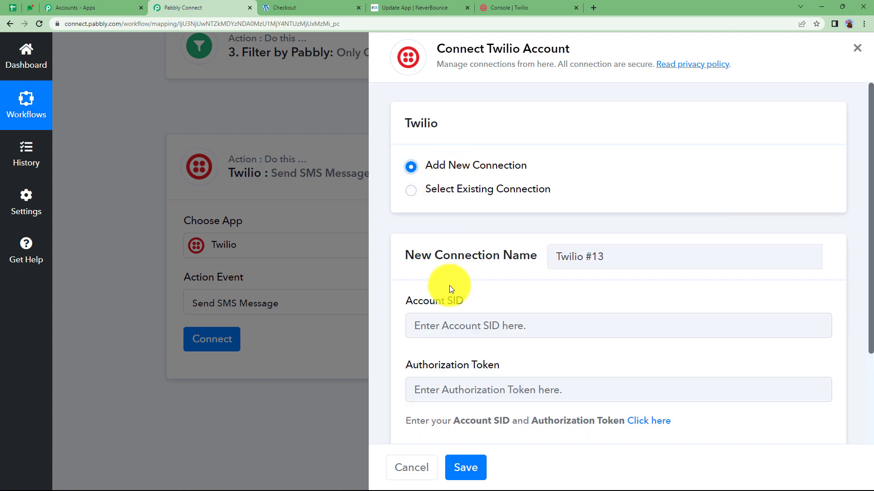
{"action": "scroll", "coordinate": [449, 286], "scroll_direction": "down", "scroll_amount": 3}
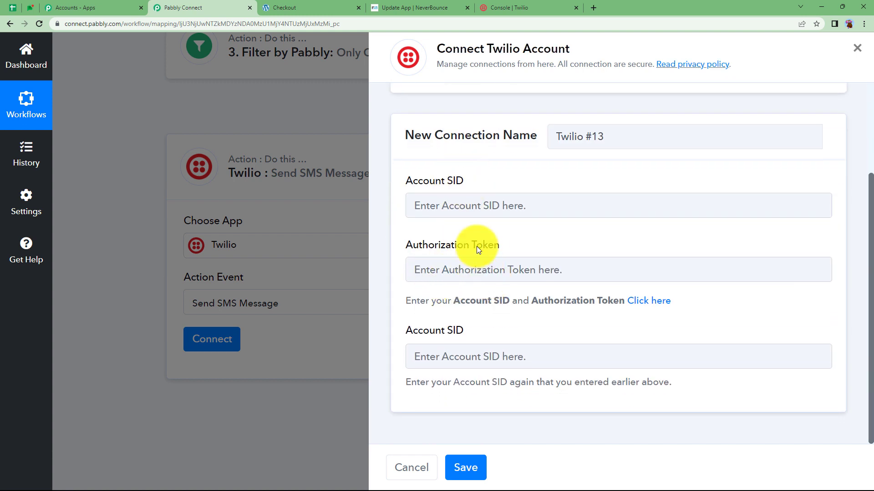
{"action": "left_click", "coordinate": [539, 5]}
{"action": "scroll", "coordinate": [414, 242], "scroll_direction": "down", "scroll_amount": 10}
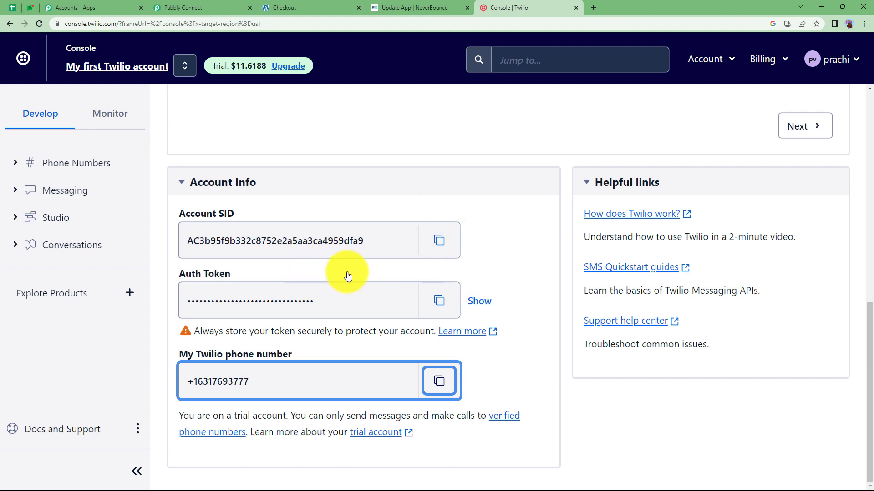
{"action": "left_click", "coordinate": [438, 241]}
{"action": "left_click", "coordinate": [222, 4]}
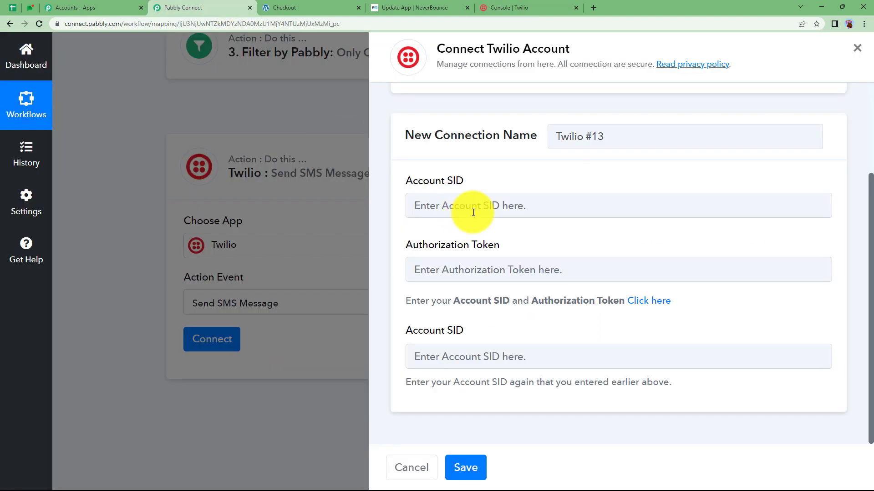
{"action": "left_click", "coordinate": [475, 206]}
{"action": "key", "text": "ctrl+v"}
{"action": "left_click", "coordinate": [505, 355]}
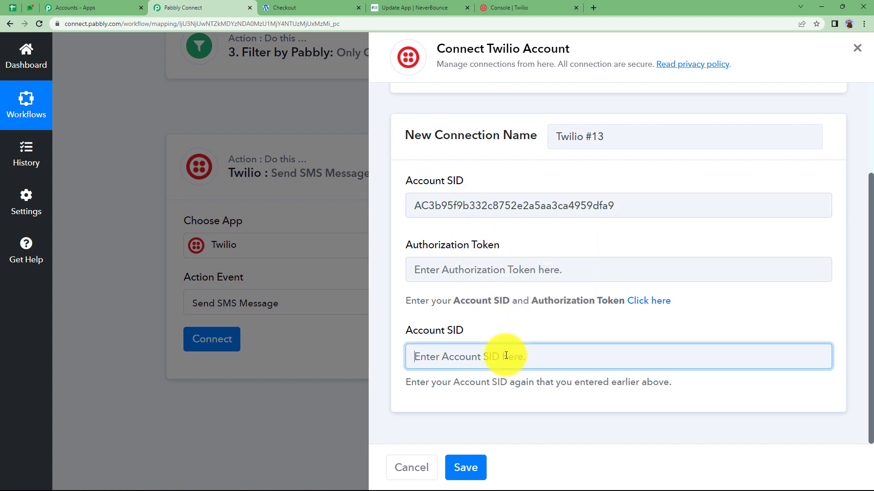
{"action": "key", "text": "ctrl+v"}
- Paste the Twilio auth token into the Authorization Token field and save the connection
{"action": "left_click", "coordinate": [542, 8]}
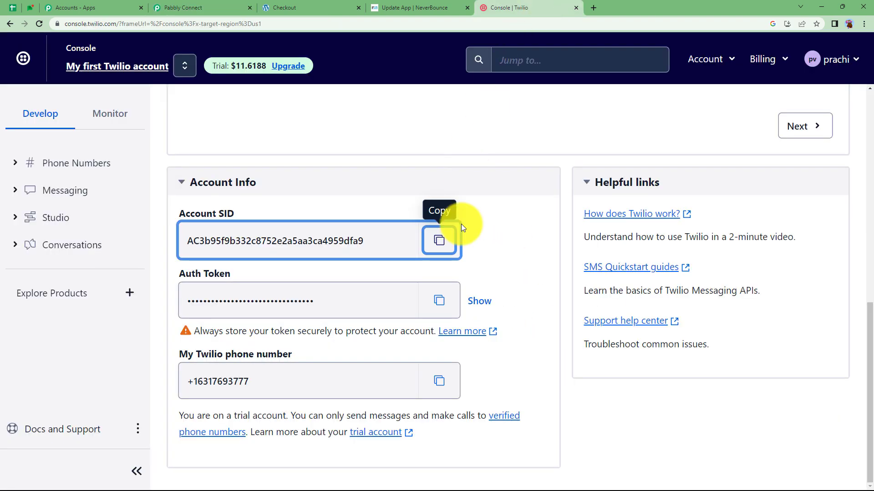
{"action": "left_click", "coordinate": [439, 301]}
{"action": "left_click", "coordinate": [244, 6]}
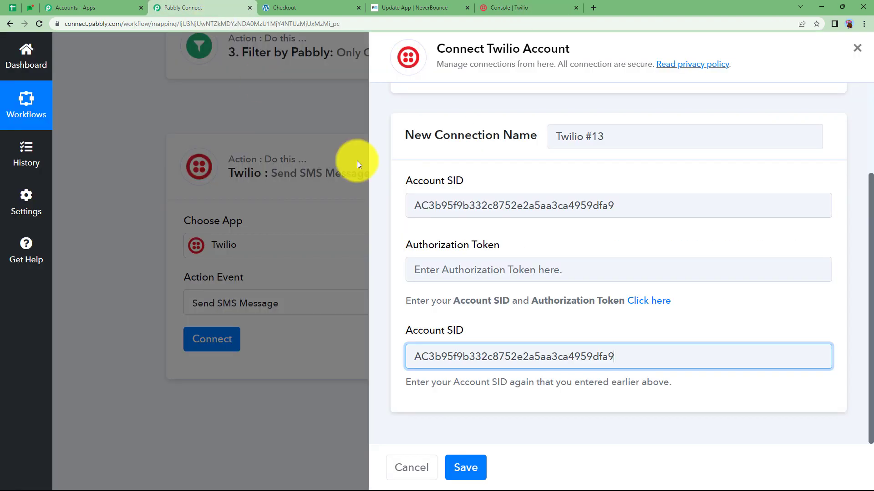
{"action": "left_click", "coordinate": [494, 269]}
{"action": "key", "text": "ctrl+v"}
{"action": "left_click", "coordinate": [467, 466]}
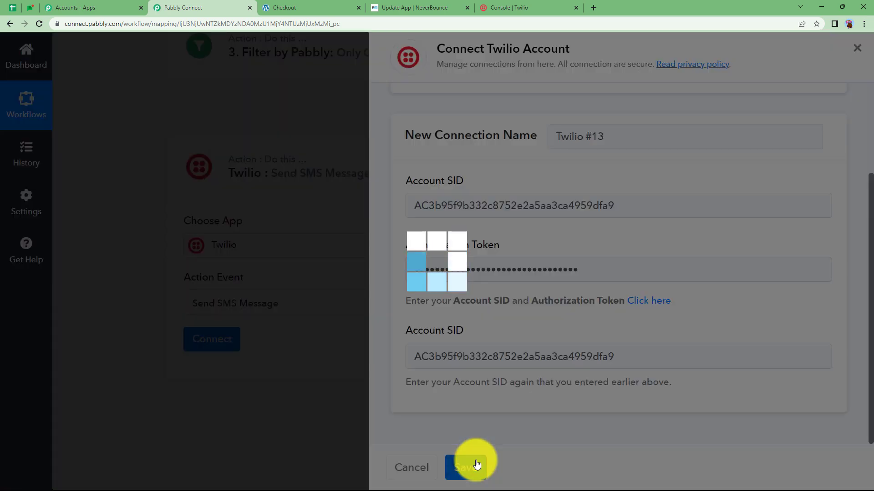
{"action": "scroll", "coordinate": [334, 347], "scroll_direction": "down", "scroll_amount": 3}
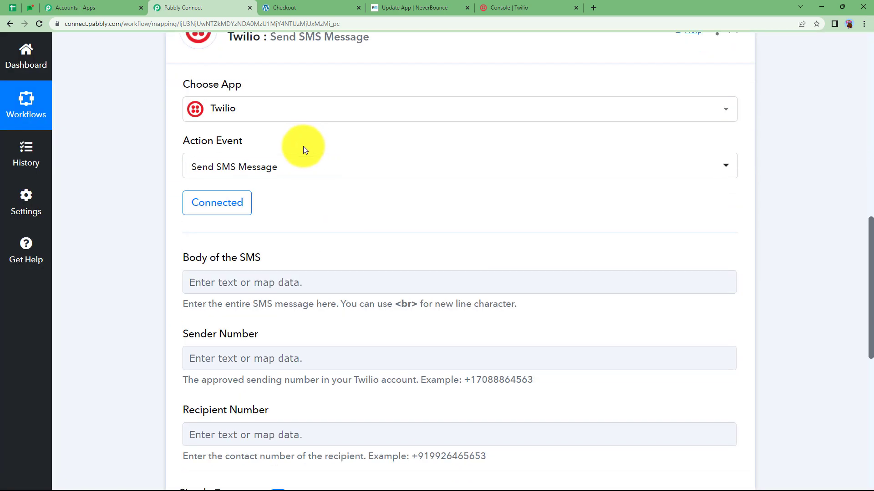
- Copy the phone number from the Twilio Console and paste it into the Sender Number field
{"action": "scroll", "coordinate": [299, 226], "scroll_direction": "down", "scroll_amount": 2}
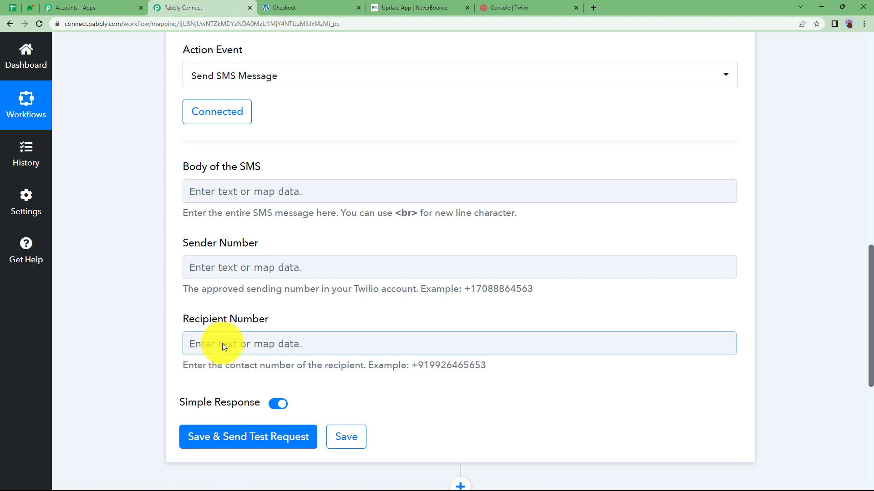
{"action": "left_click", "coordinate": [255, 199]}
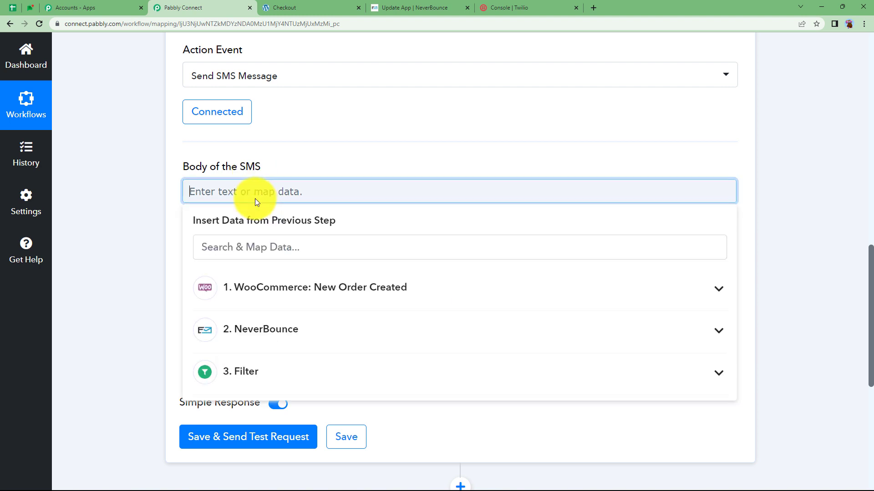
{"action": "left_click", "coordinate": [290, 155]}
{"action": "left_click", "coordinate": [258, 266]}
{"action": "left_click", "coordinate": [501, 7]}
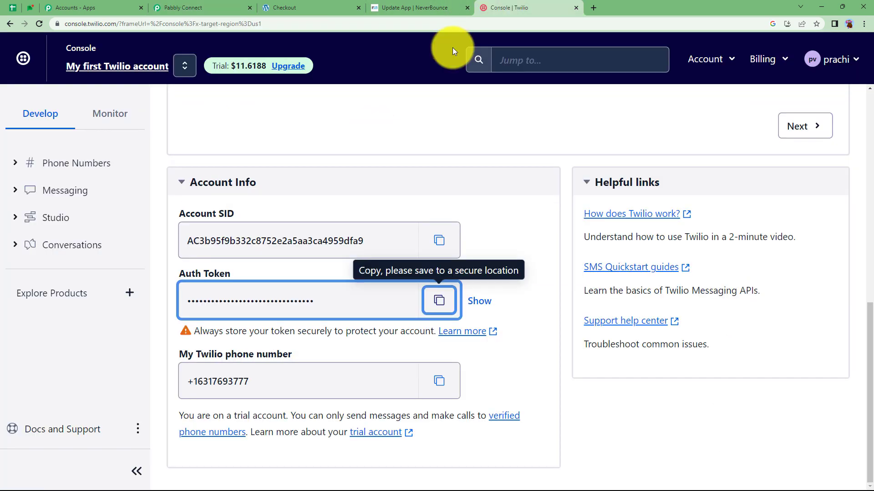
{"action": "left_click", "coordinate": [439, 381]}
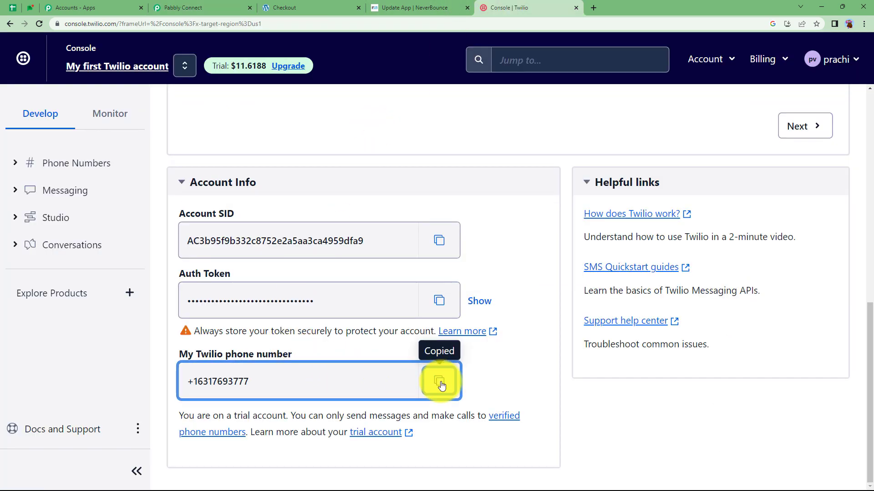
{"action": "left_click", "coordinate": [186, 8]}
{"action": "key", "text": "ctrl+v"}
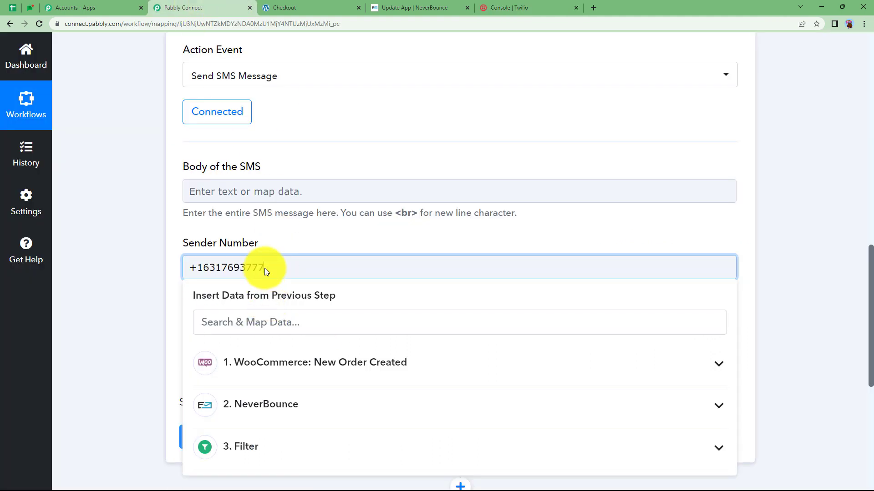
{"action": "left_click", "coordinate": [158, 298]}
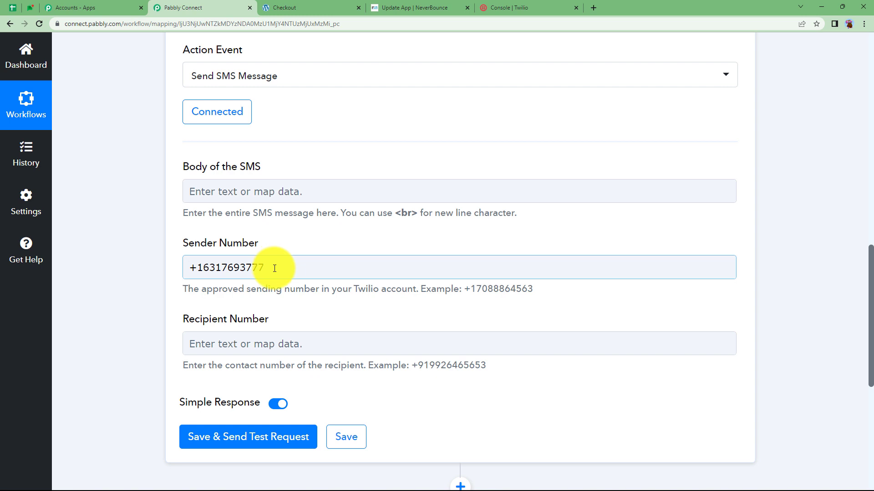
- Start the SMS body with 'Hello' followed by the Shipping First Name and Last Name tokens
{"action": "left_click", "coordinate": [279, 193]}
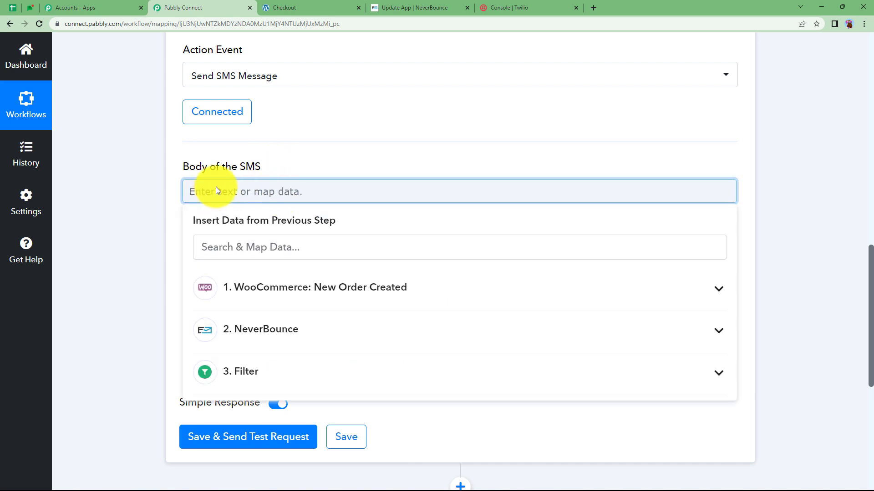
{"action": "type", "text": "Hello"}
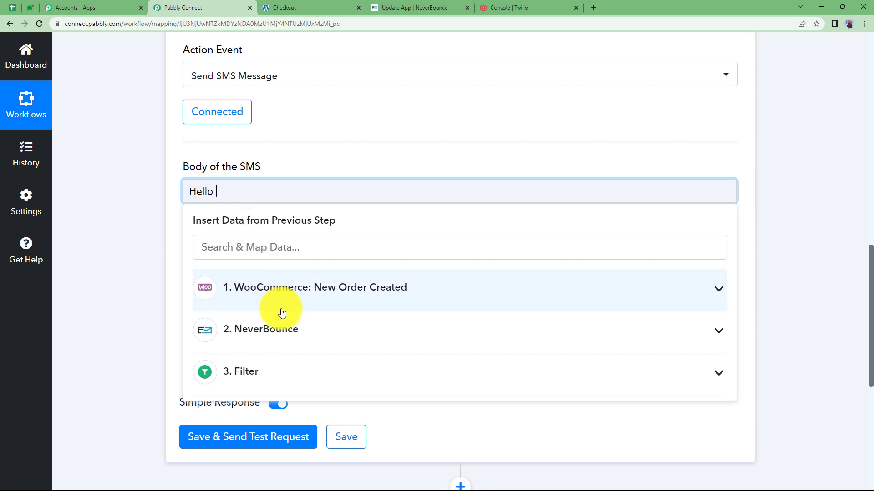
{"action": "left_click", "coordinate": [282, 290]}
{"action": "left_click", "coordinate": [287, 244]}
{"action": "type", "text": "dumm"}
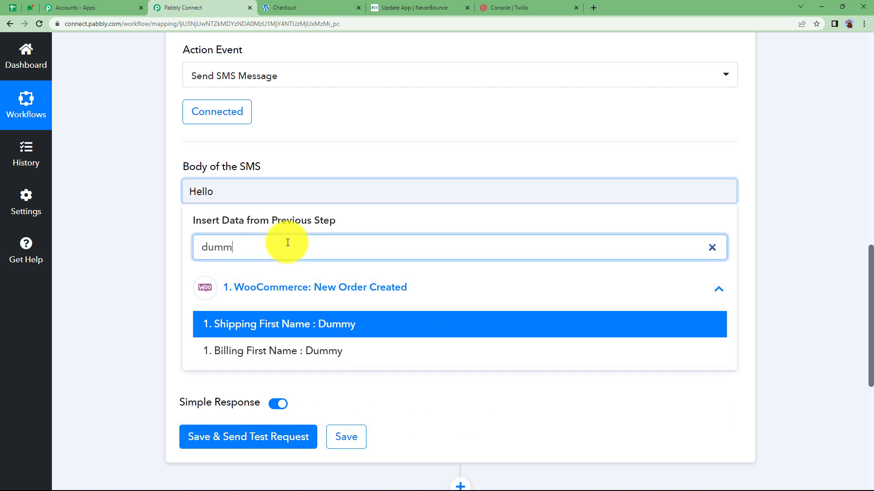
{"action": "left_click", "coordinate": [322, 331]}
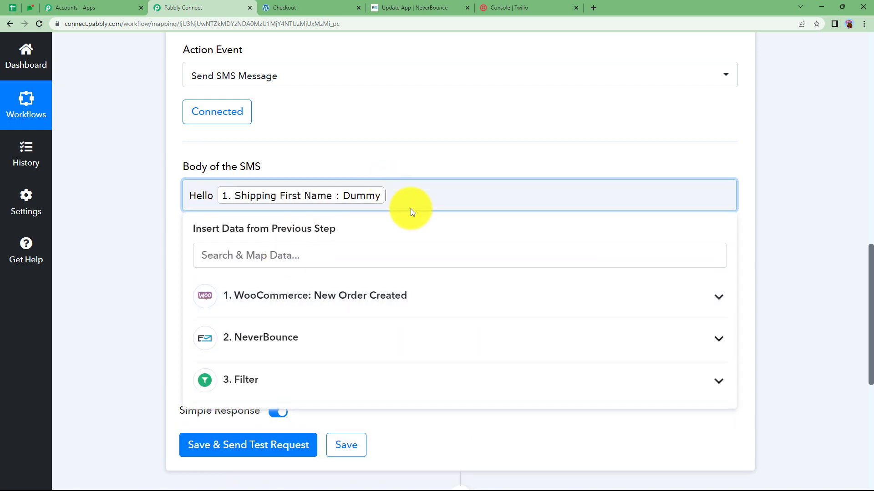
{"action": "type", "text": "use"}
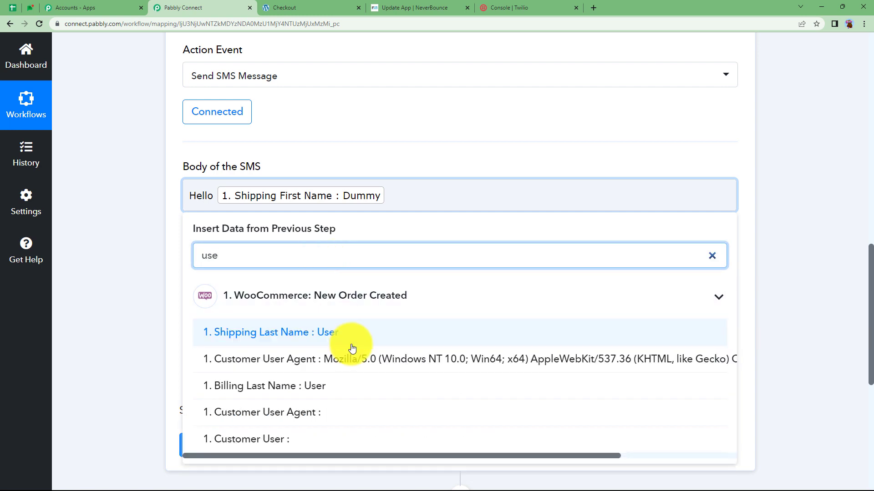
{"action": "left_click", "coordinate": [352, 346]}
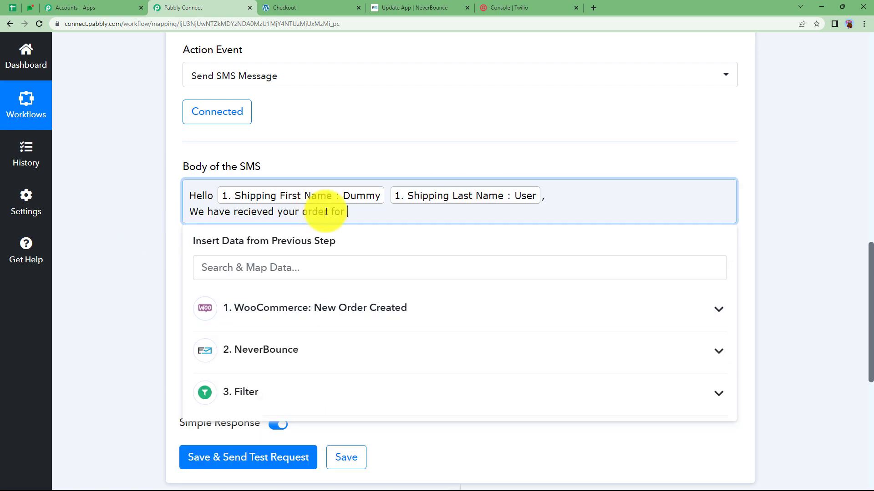
- Add the Line Items 0 Name token (Watch), then ', Order no.' with the order Id token
{"action": "left_click", "coordinate": [358, 306]}
{"action": "left_click", "coordinate": [312, 263]}
{"action": "type", "text": "watc"}
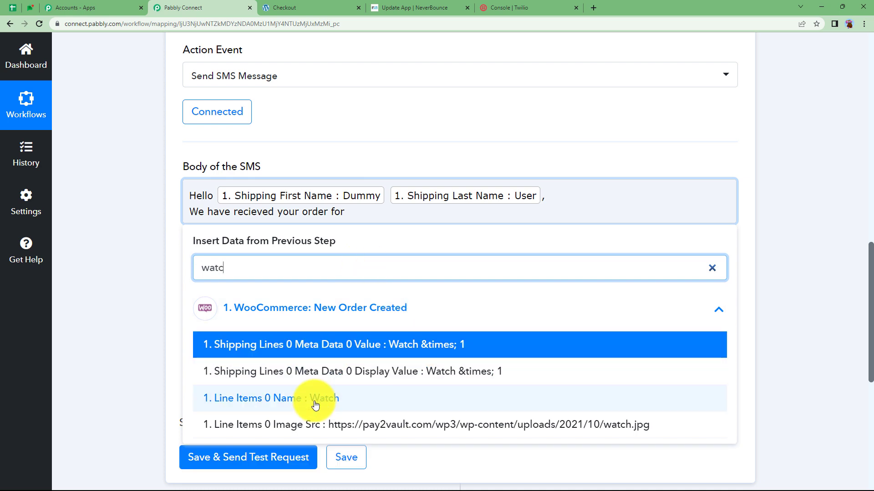
{"action": "left_click", "coordinate": [318, 399]}
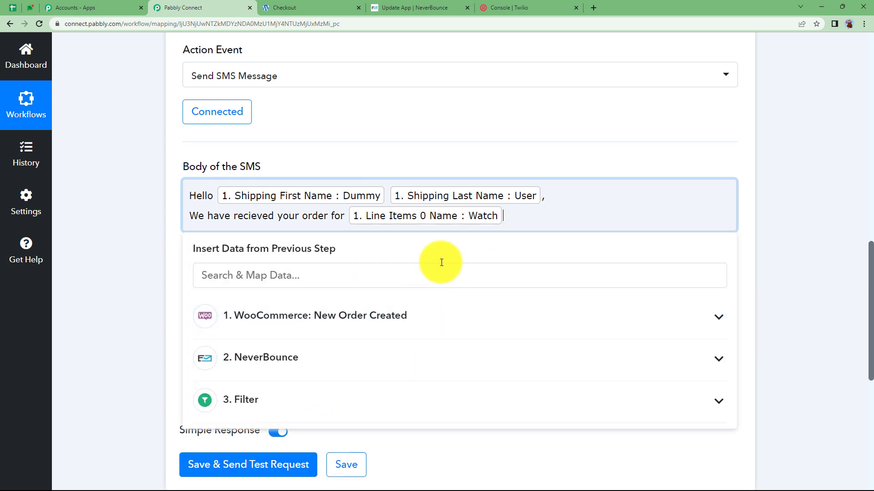
{"action": "type", "text": ", Order no."}
{"action": "left_click", "coordinate": [504, 270]}
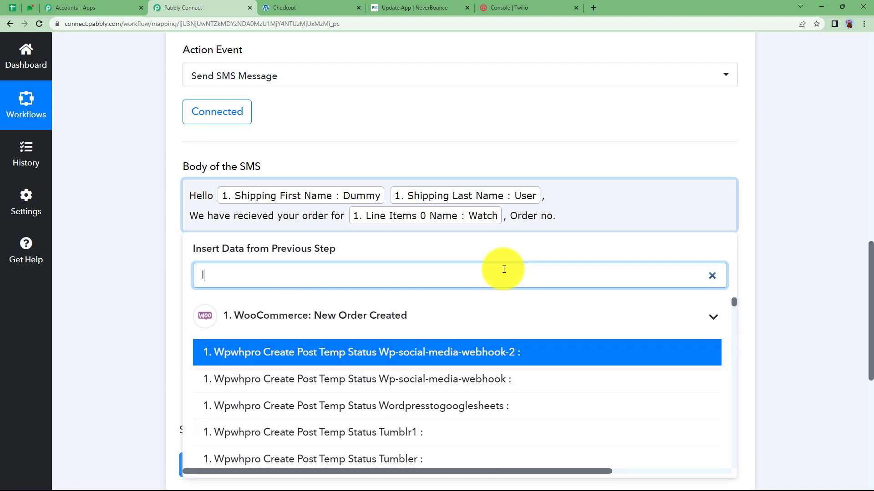
{"action": "type", "text": "id"}
{"action": "scroll", "coordinate": [356, 434], "scroll_direction": "down", "scroll_amount": 5}
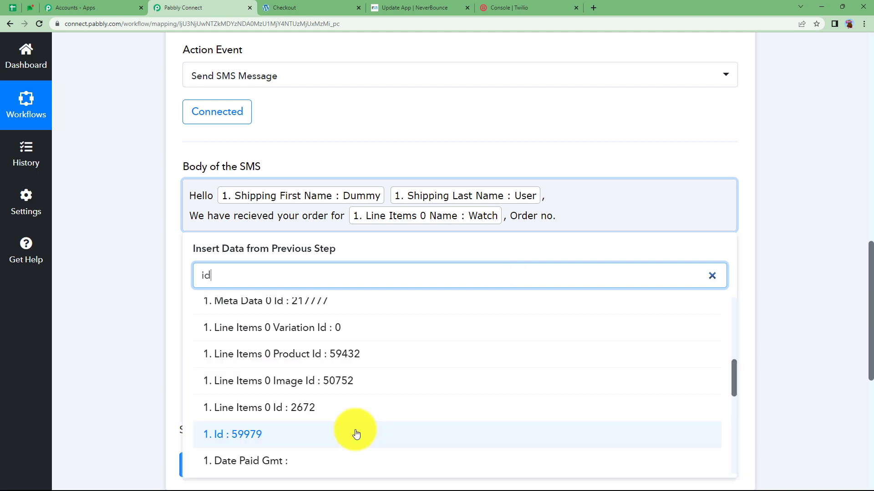
{"action": "left_click", "coordinate": [356, 434]}
{"action": "left_click", "coordinate": [725, 182]}
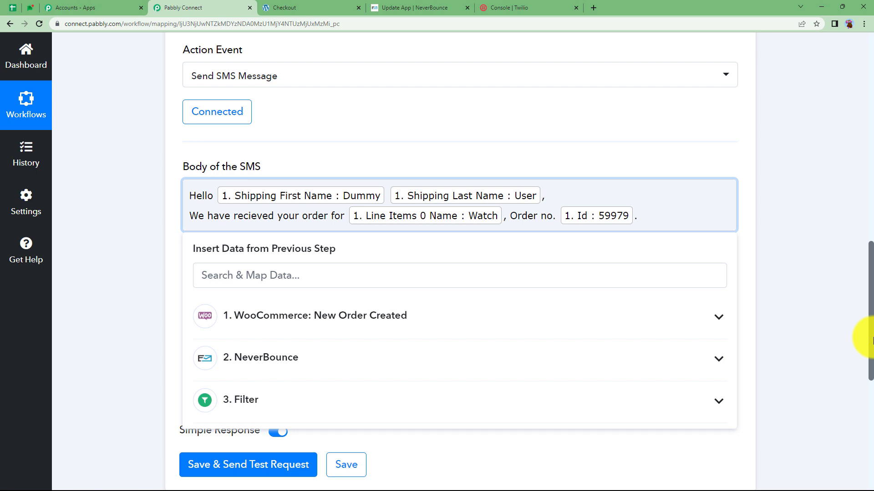
- Paste the invalid-email warning text and add a blank line before Regards
{"action": "key", "text": "ctrl+v"}
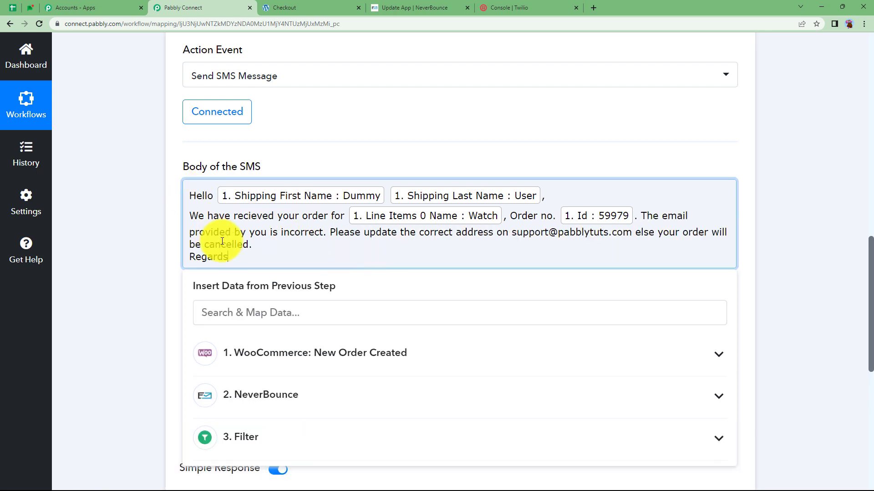
{"action": "key", "text": "Return"}
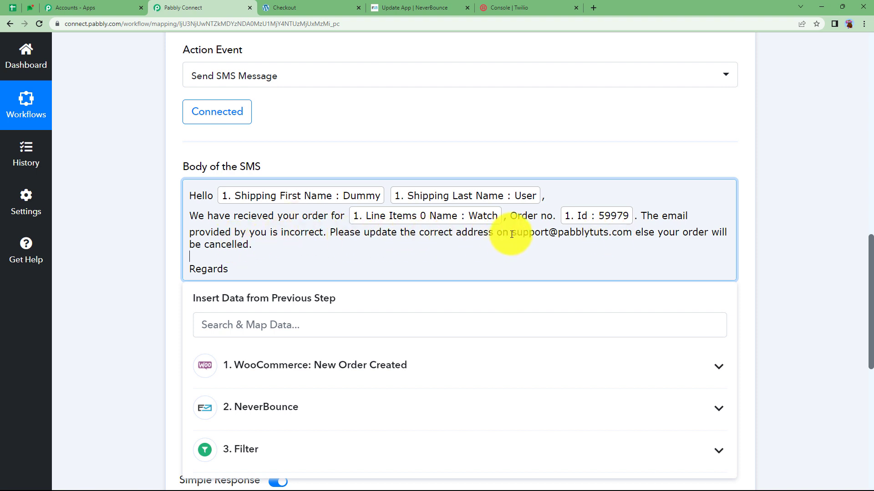
{"action": "left_click_drag", "start_coordinate": [511, 232], "coordinate": [637, 232]}
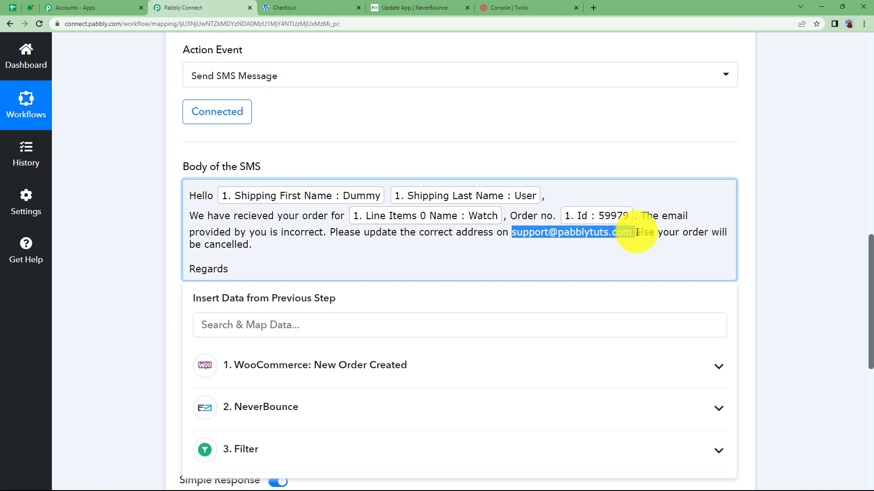
{"action": "left_click", "coordinate": [689, 253]}
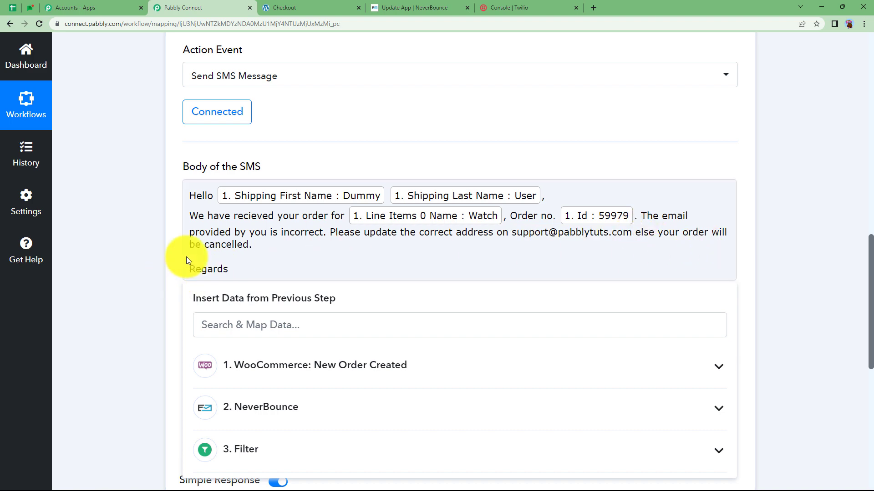
- Map the WooCommerce order's 1. Billing Phone into the Recipient Number field
{"action": "scroll", "coordinate": [209, 291], "scroll_direction": "down", "scroll_amount": 3}
{"action": "left_click", "coordinate": [212, 285]}
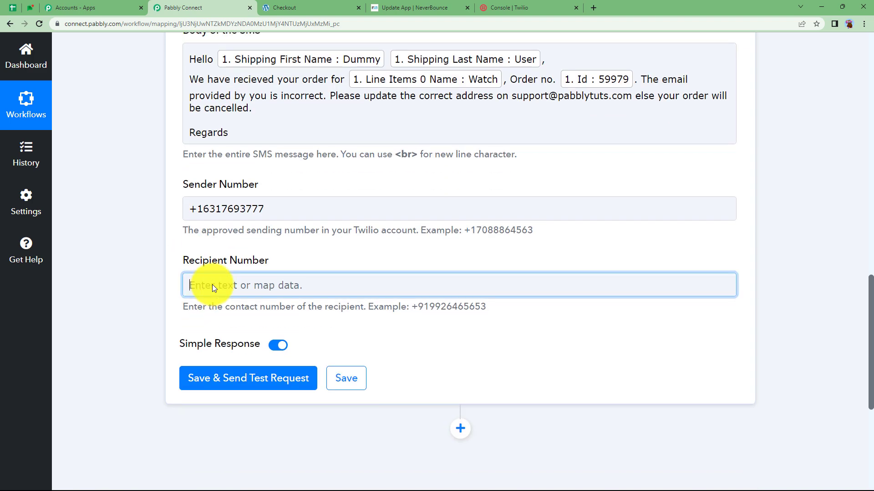
{"action": "type", "text": "11"}
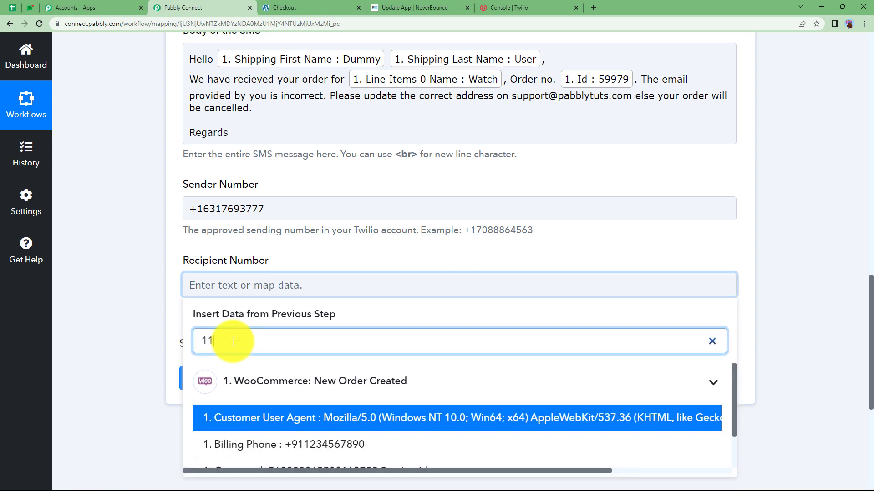
{"action": "left_click", "coordinate": [282, 446]}
{"action": "left_click", "coordinate": [255, 285]}
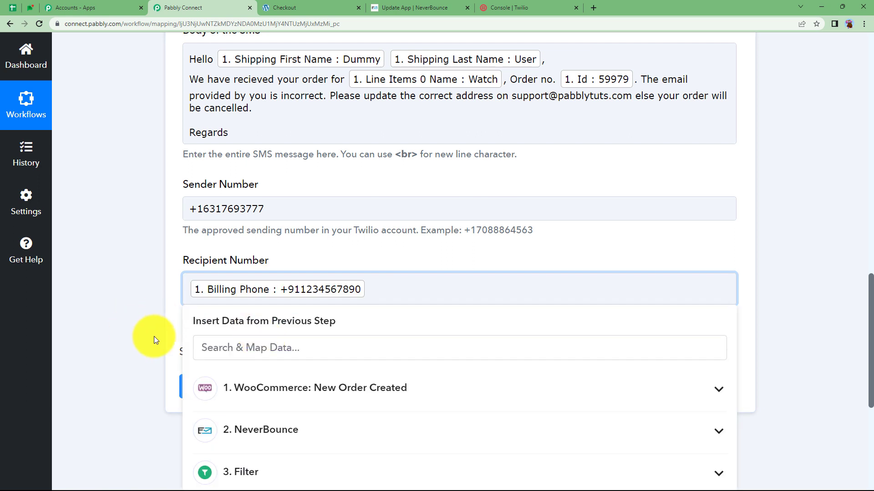
{"action": "left_click", "coordinate": [155, 337]}
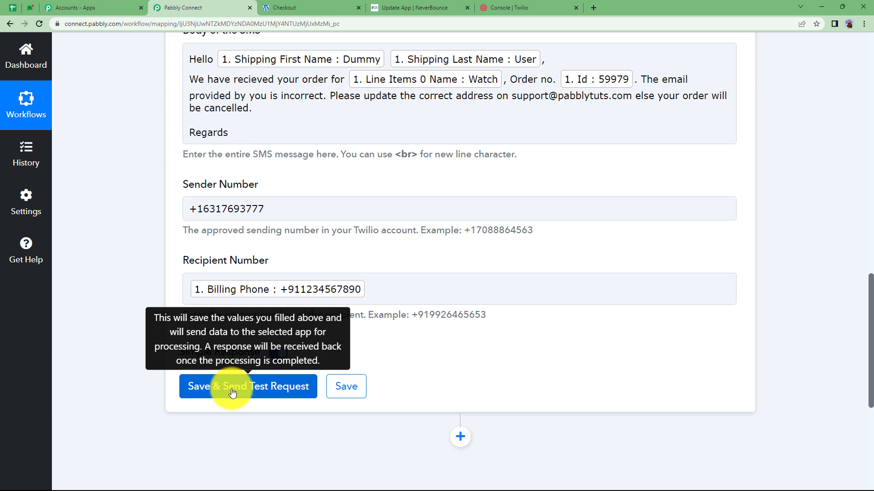
- Save and send a test SMS, enlarge the Body response, and bring up the received-SMS screenshot
{"action": "left_click", "coordinate": [232, 393]}
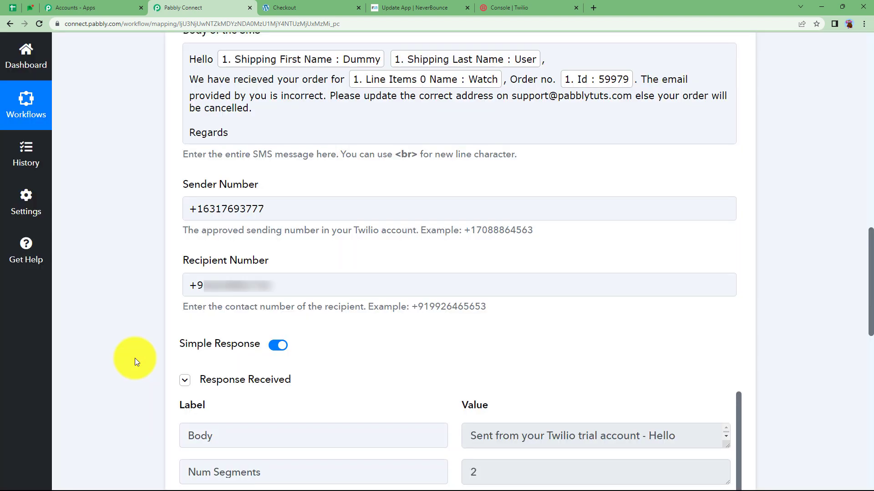
{"action": "scroll", "coordinate": [135, 359], "scroll_direction": "down", "scroll_amount": 8}
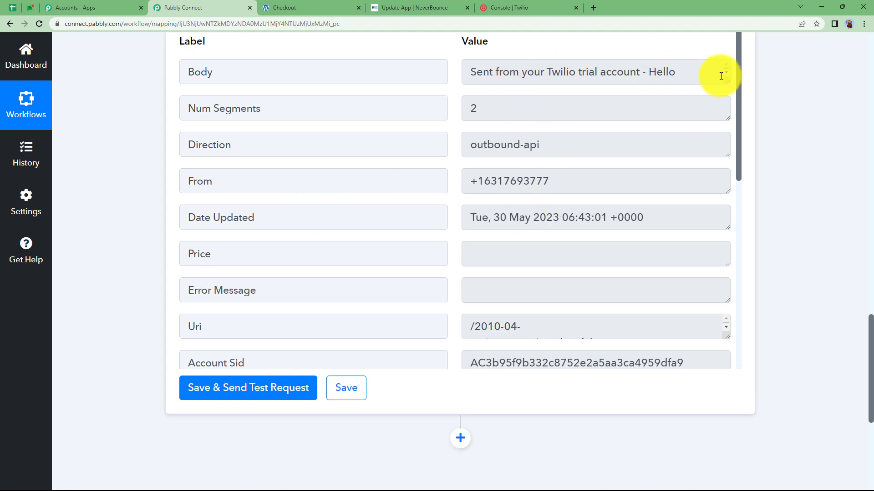
{"action": "left_click_drag", "start_coordinate": [726, 83], "coordinate": [735, 188]}
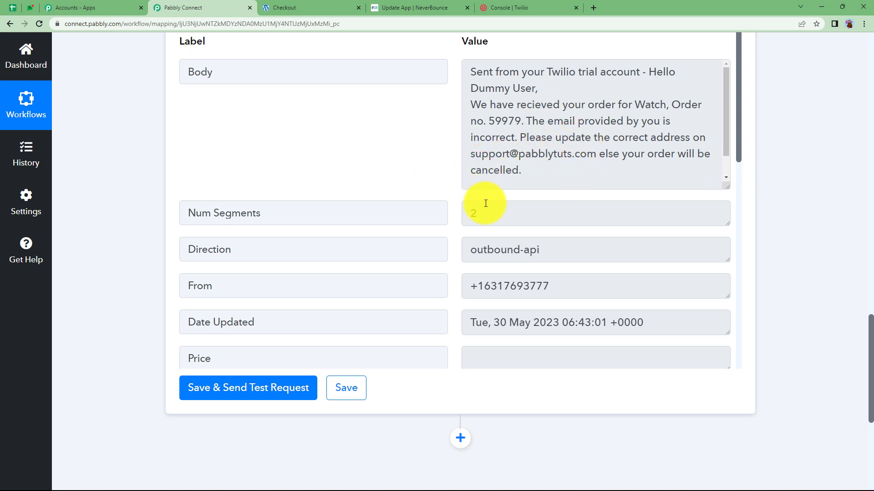
{"action": "key", "text": "alt+Tab"}
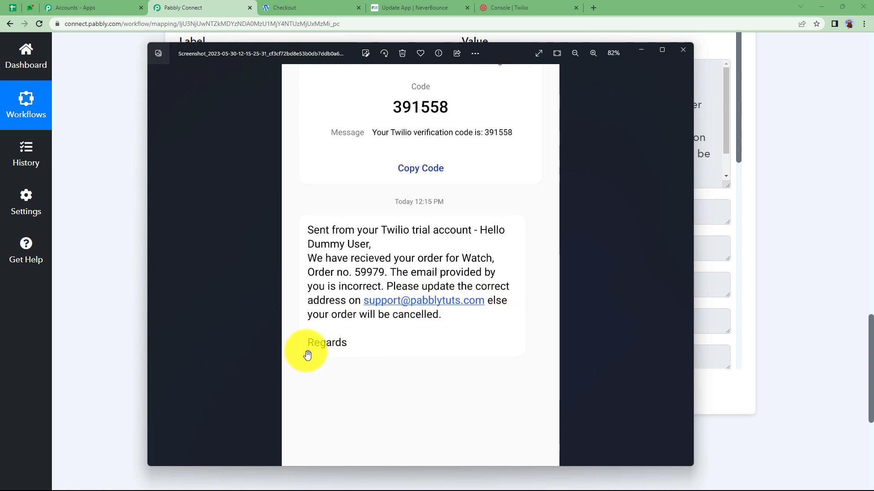
- Dismiss the Photos screenshot to return to the Twilio Send SMS Message step
{"action": "left_click", "coordinate": [728, 231]}
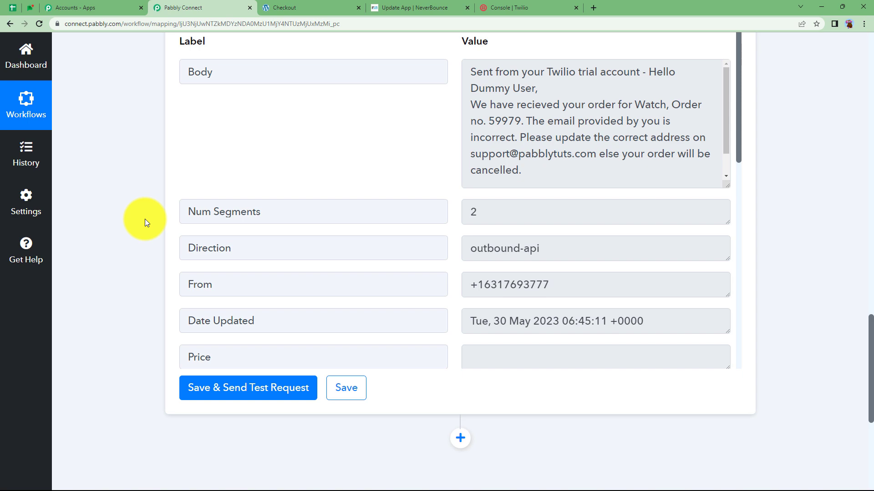
{"action": "scroll", "coordinate": [144, 219], "scroll_direction": "up", "scroll_amount": 15}
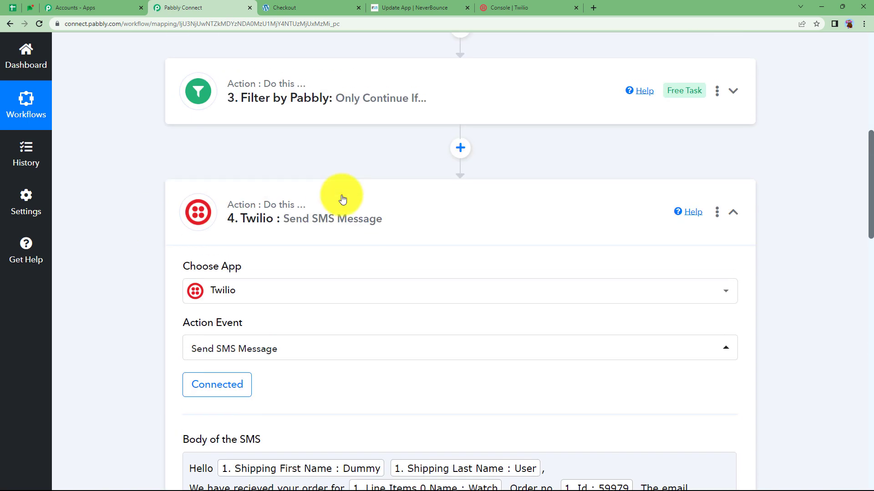
- Collapse the Twilio SMS step and scroll through the WooCommerce, NeverBounce, Filter and Twilio cards
{"action": "left_click", "coordinate": [296, 232]}
{"action": "scroll", "coordinate": [155, 240], "scroll_direction": "up", "scroll_amount": 5}
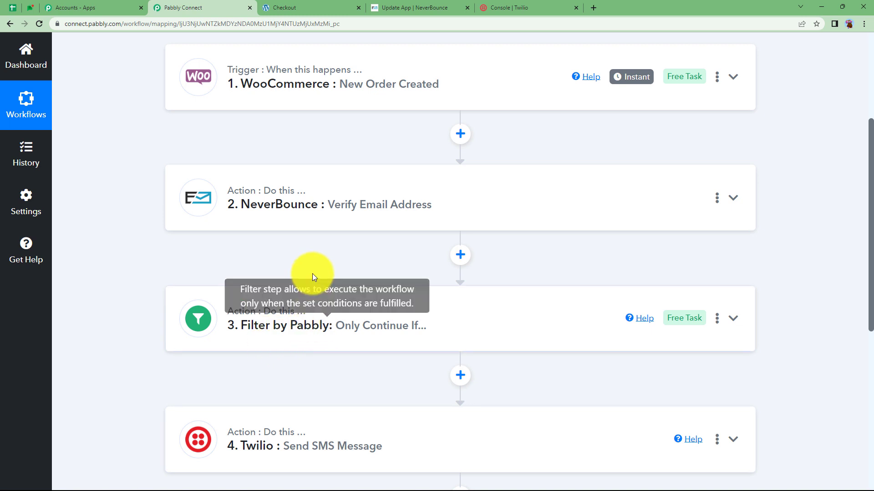
{"action": "scroll", "coordinate": [313, 273], "scroll_direction": "up", "scroll_amount": 1}
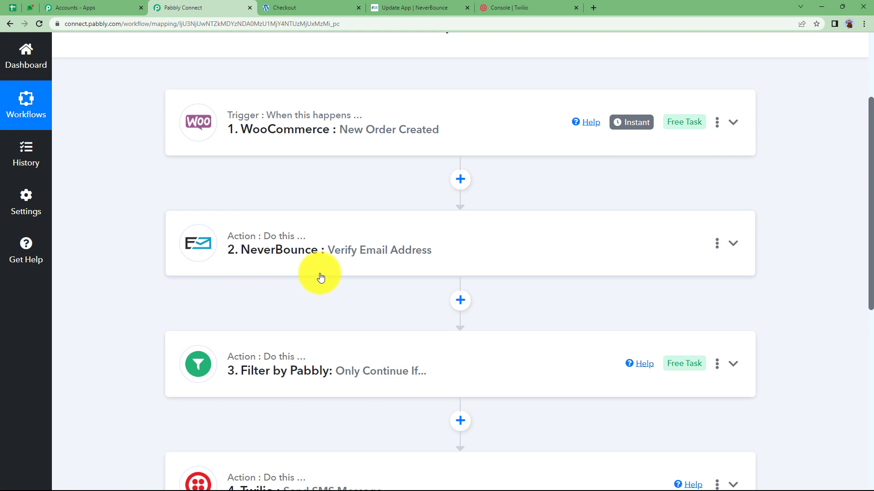
{"action": "scroll", "coordinate": [320, 277], "scroll_direction": "down", "scroll_amount": 1}
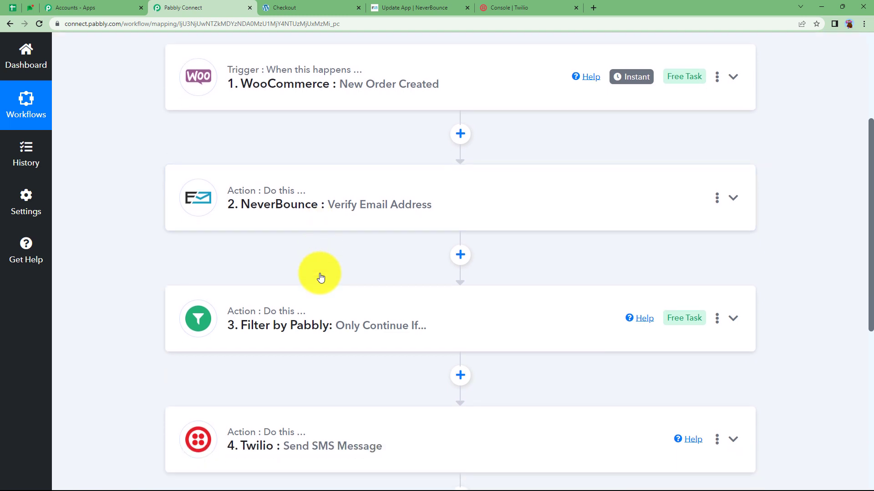